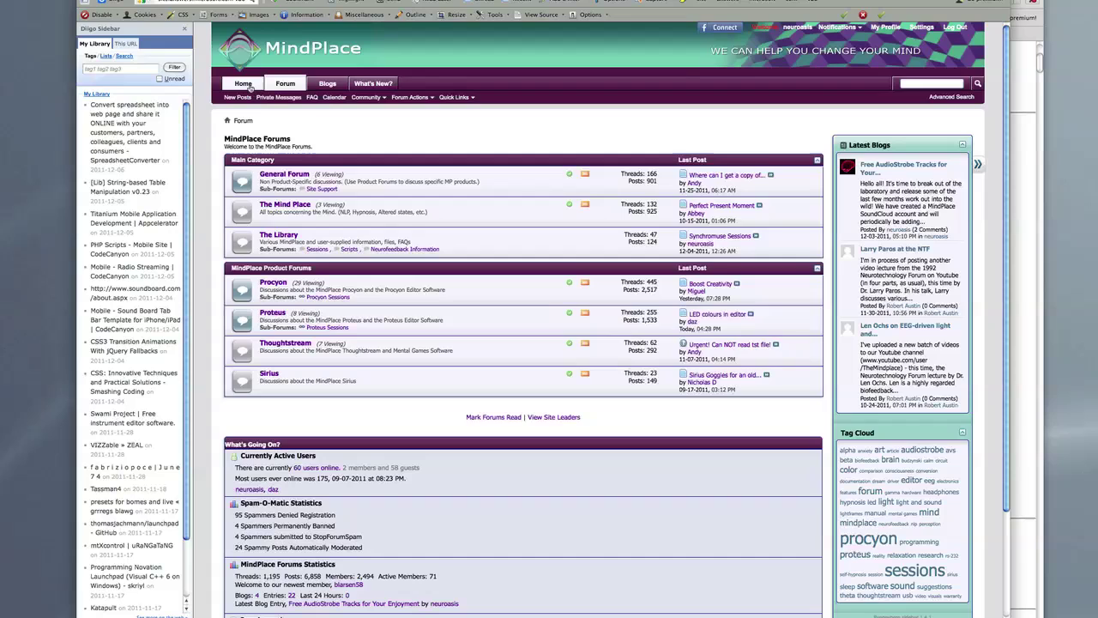
Open the Procyon Software page from the Software section of the MindPlace support site.
click(247, 85)
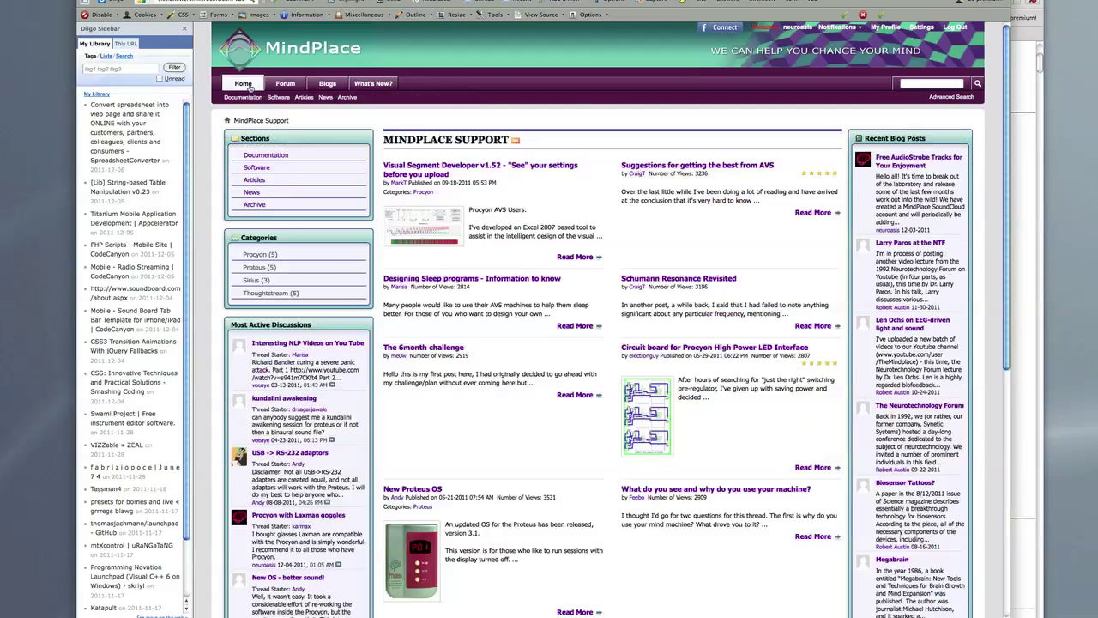
click(261, 168)
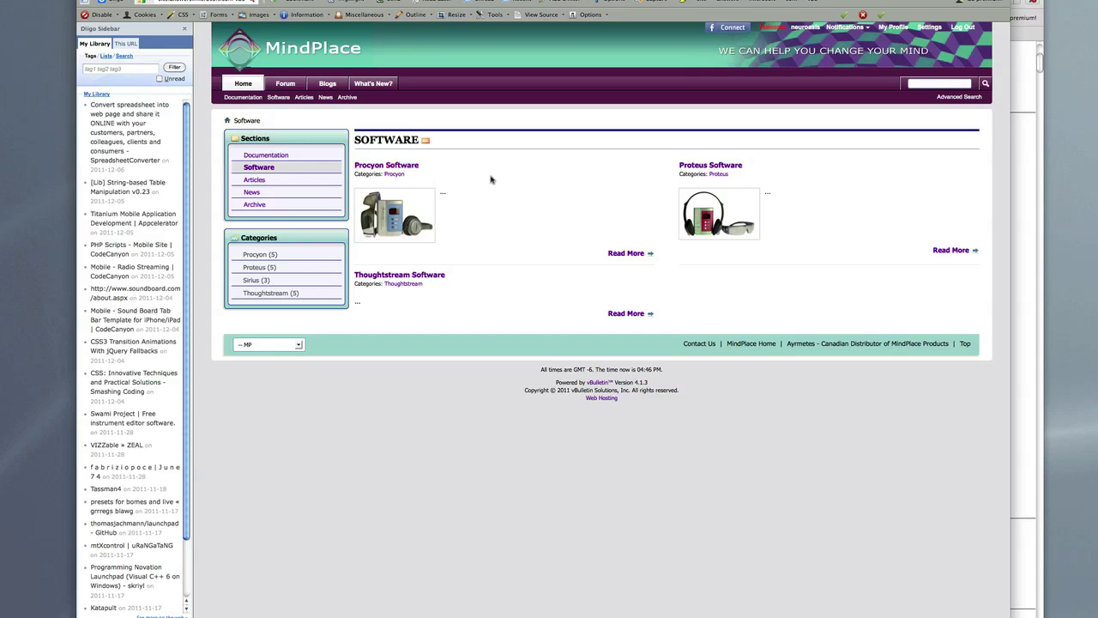
scroll(438, 284, down, 5)
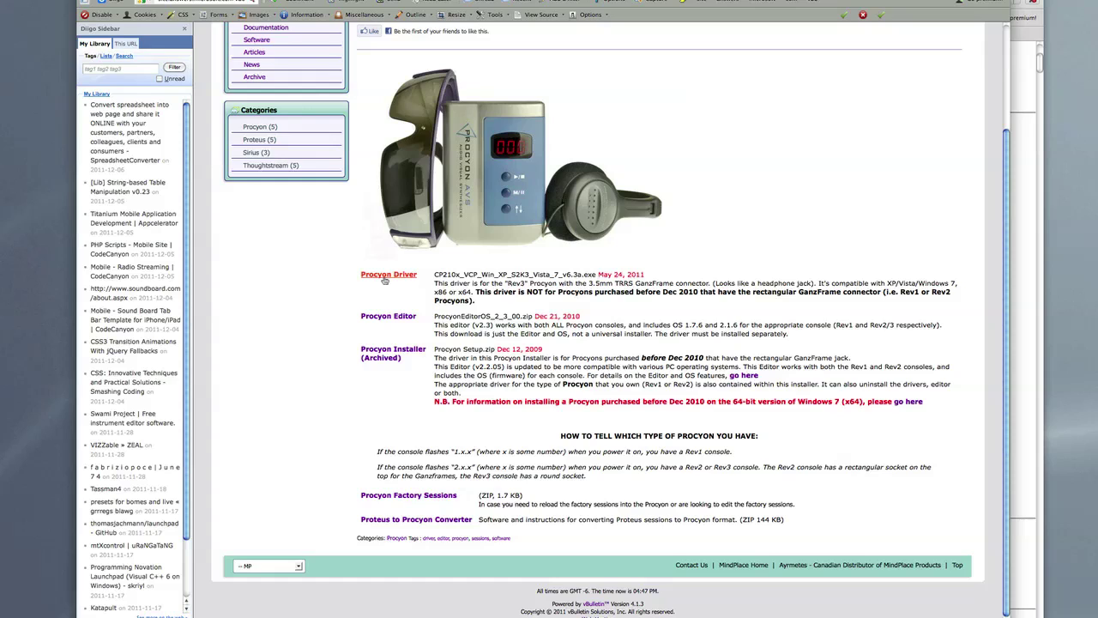
Request the Procyon Driver download and cancel it, and save the Procyon Editor archive ProcyonEditorOS_2_3_00.zip.
click(386, 275)
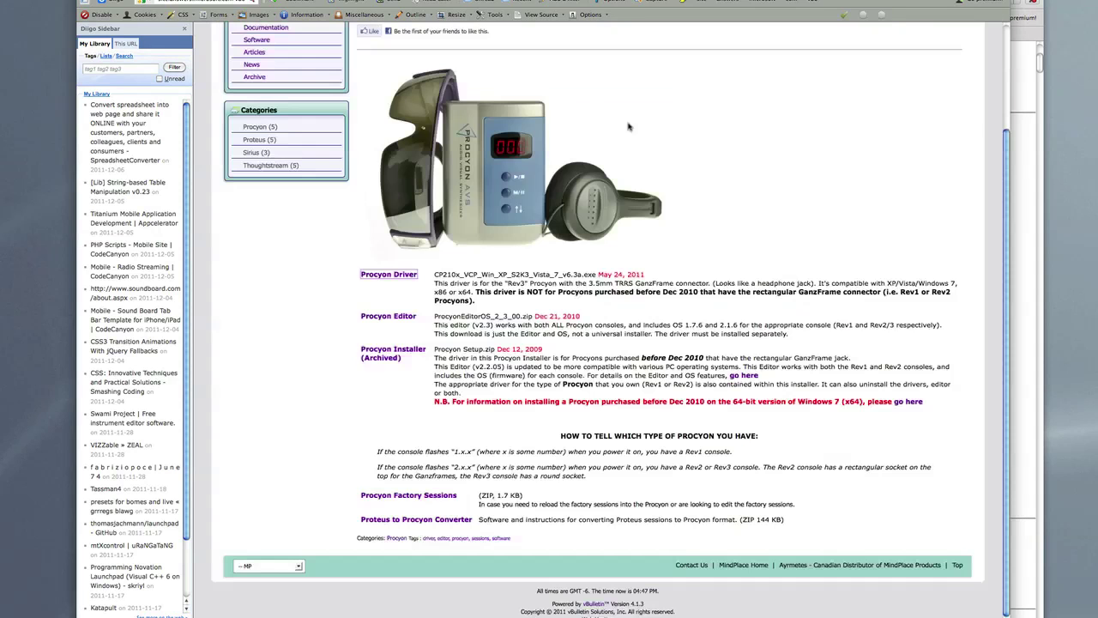
click(283, 457)
click(381, 317)
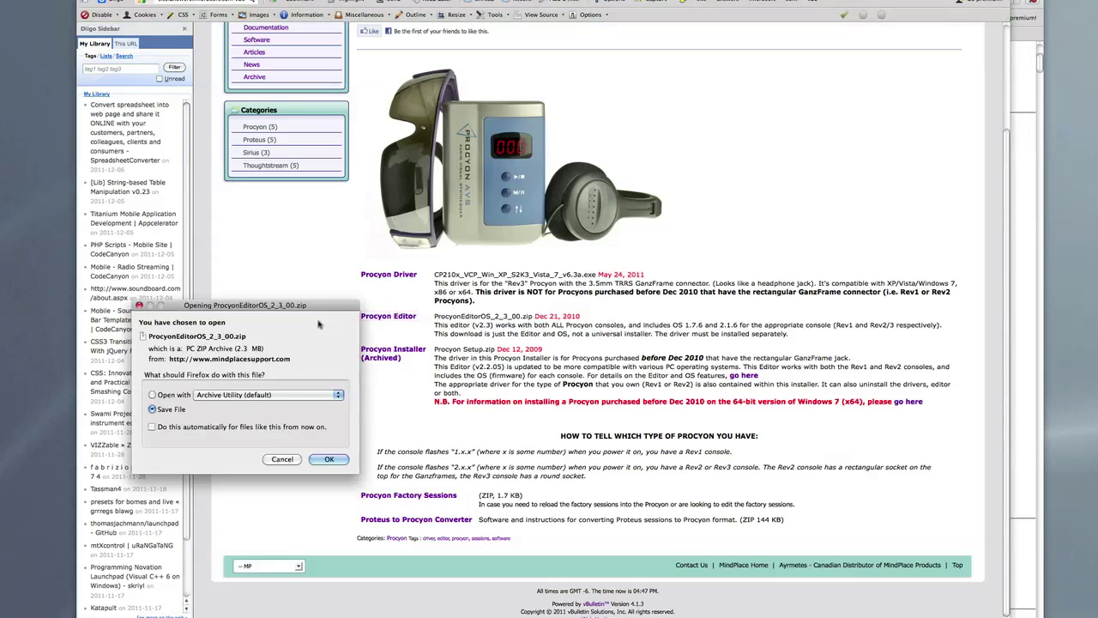
click(318, 460)
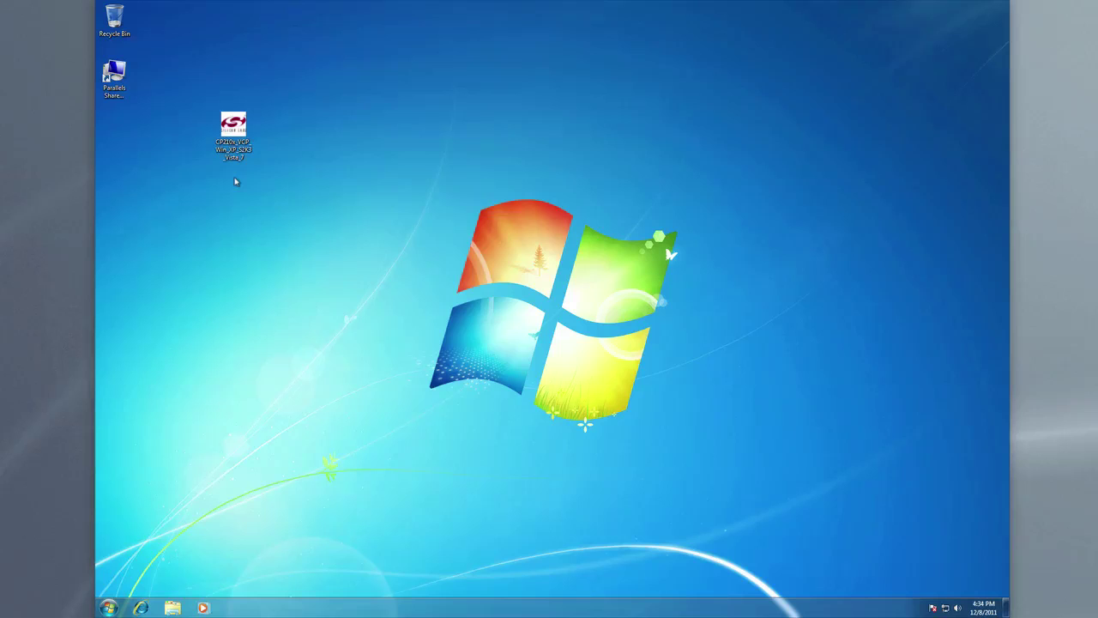
Run the CP210x VCP driver setup, accepting the license agreement and installing to the default destination folder.
click(237, 133)
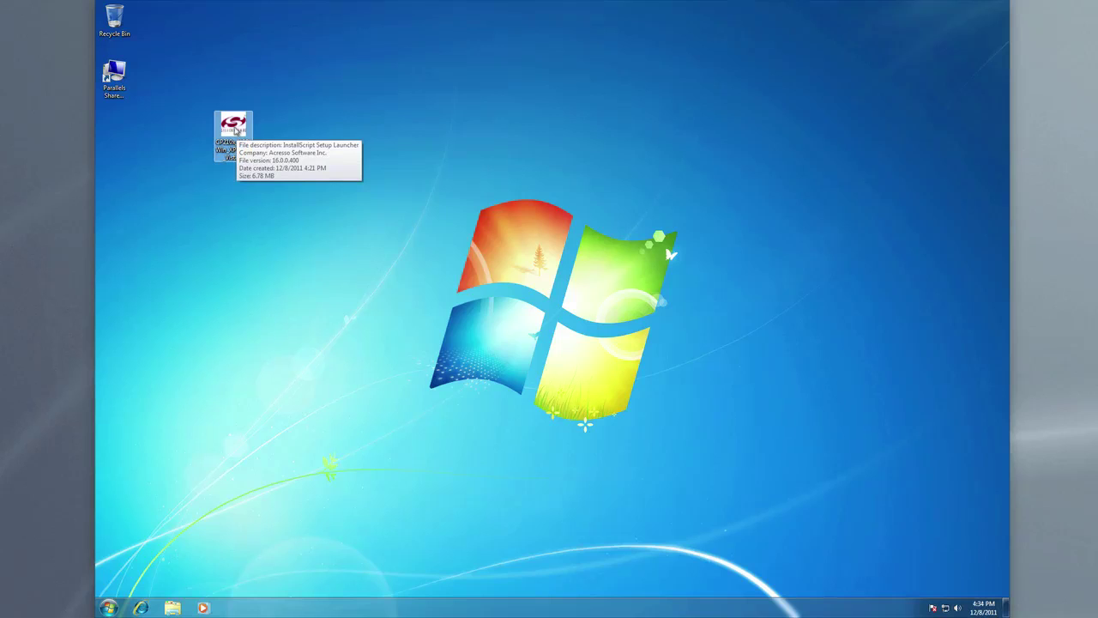
double_click(235, 130)
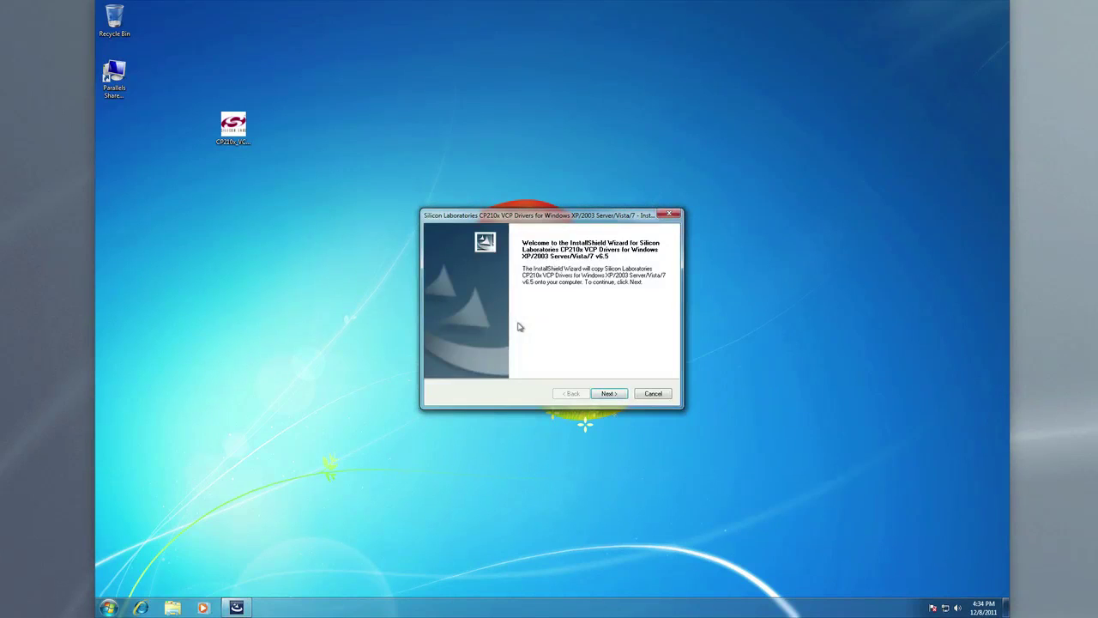
click(608, 393)
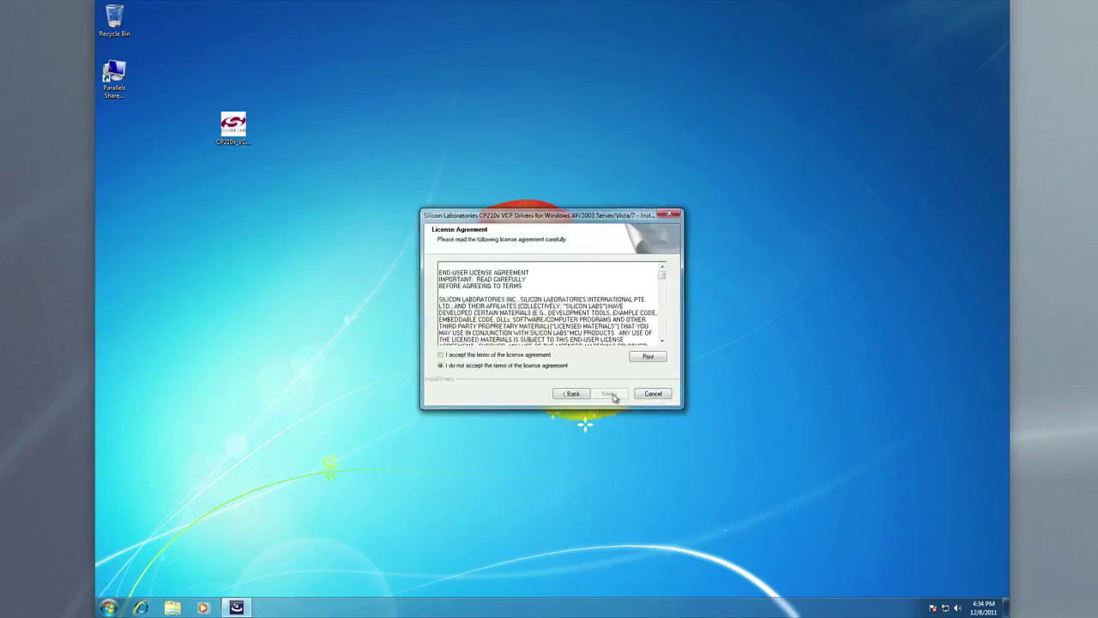
click(477, 355)
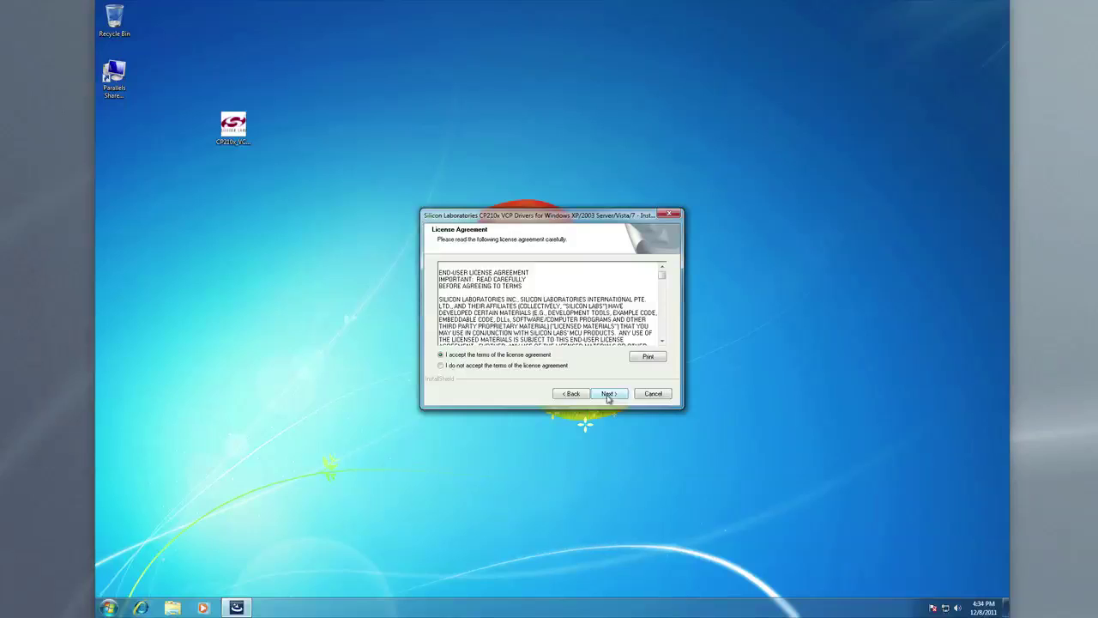
click(607, 395)
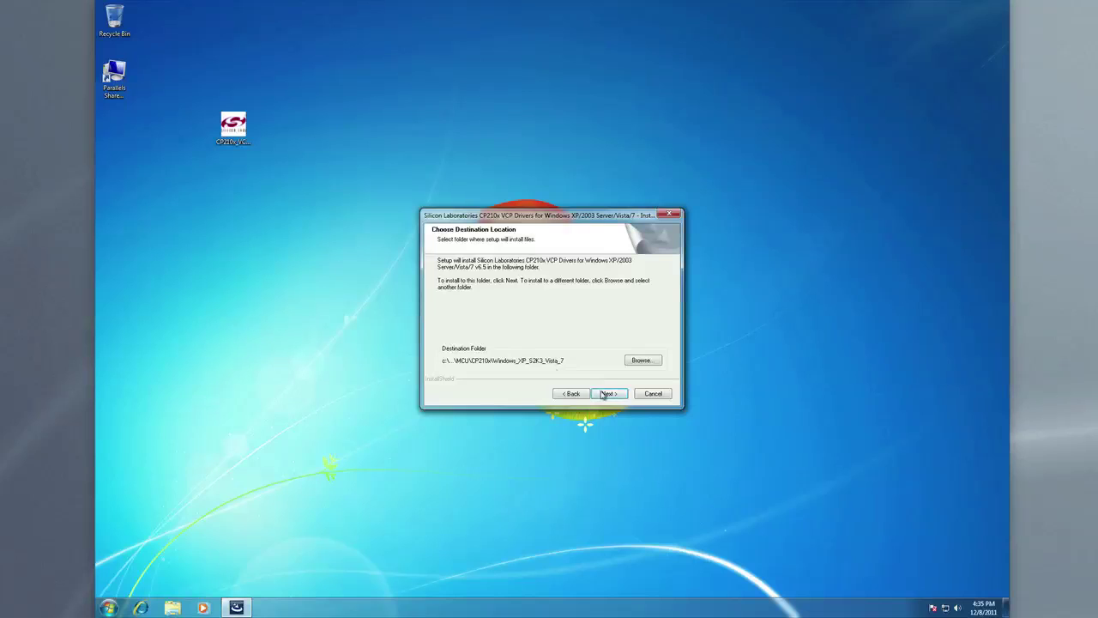
click(604, 394)
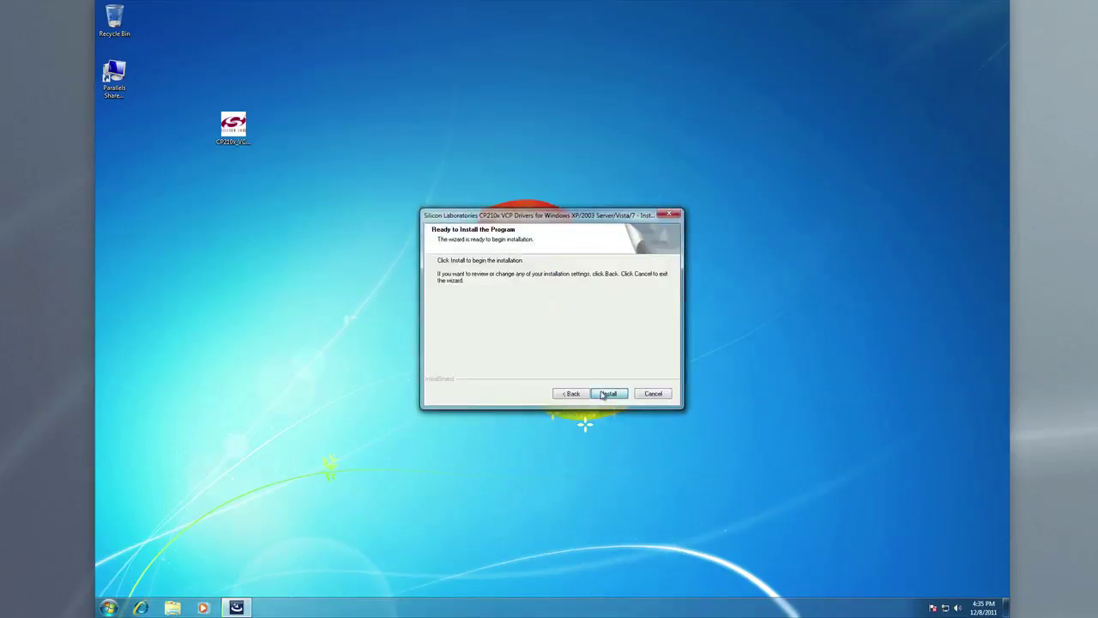
click(607, 393)
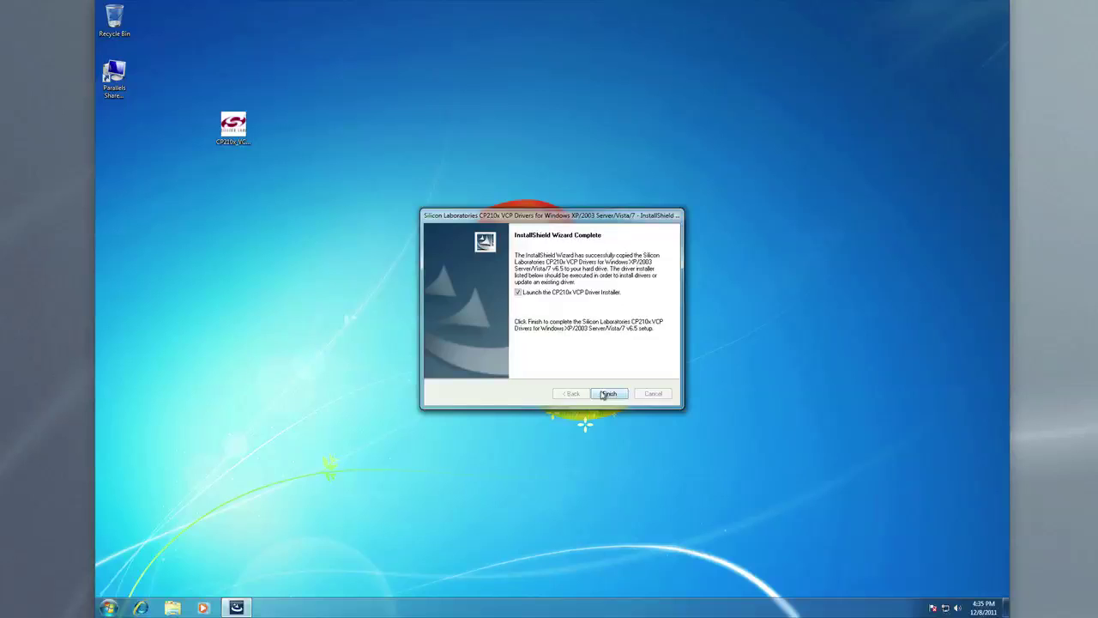
Finish the setup with the driver installer launched, and install the Silicon Labs CP210x USB to UART Bridge driver.
click(605, 394)
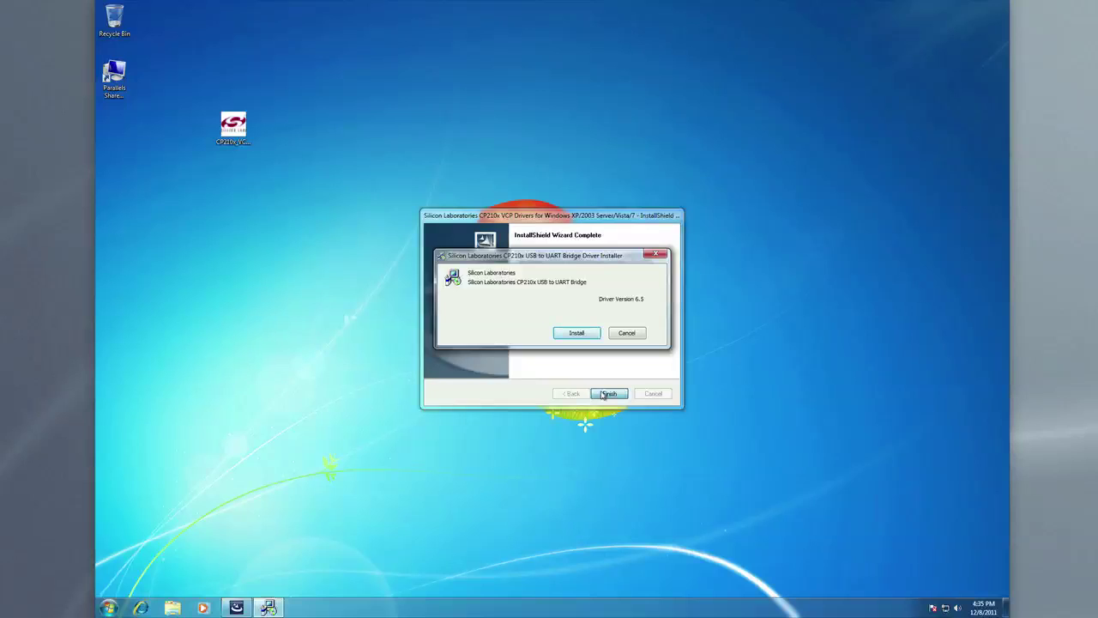
click(575, 333)
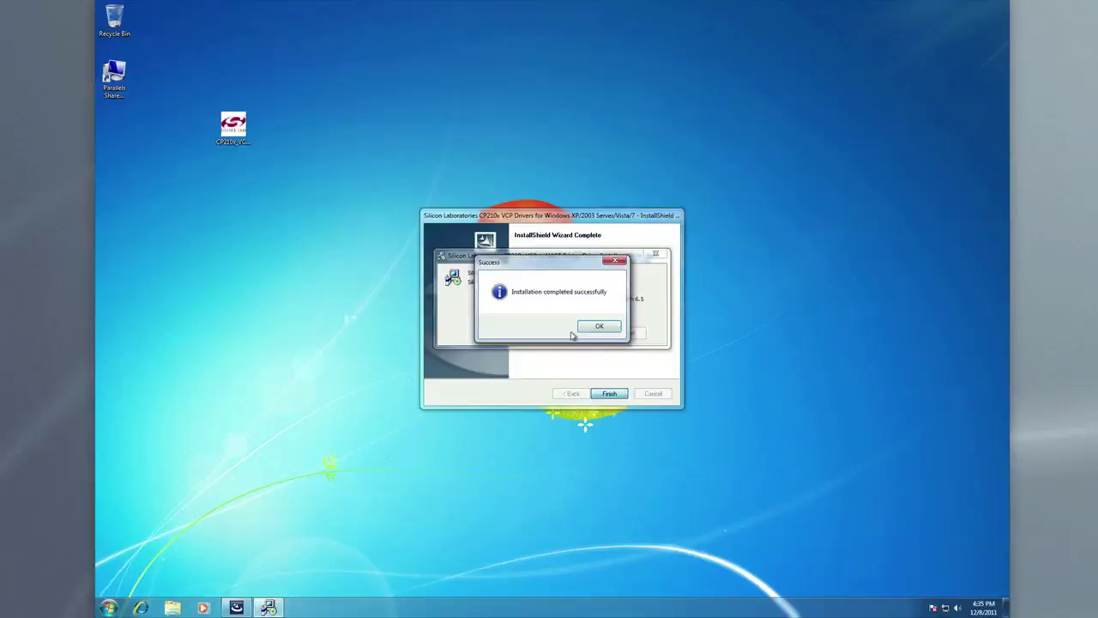
click(598, 326)
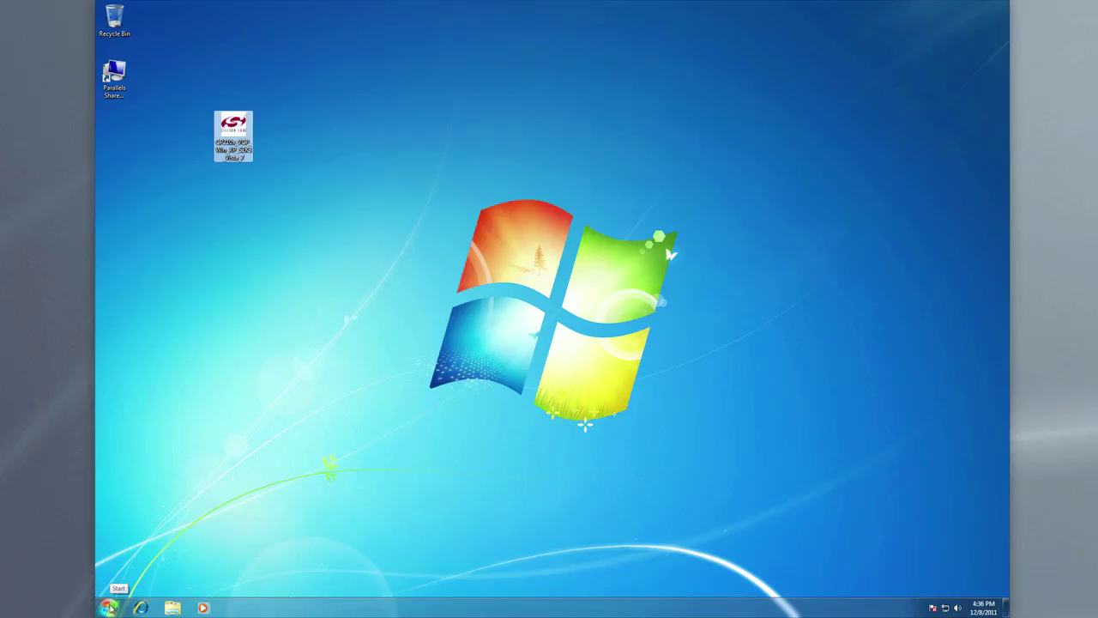
click(203, 520)
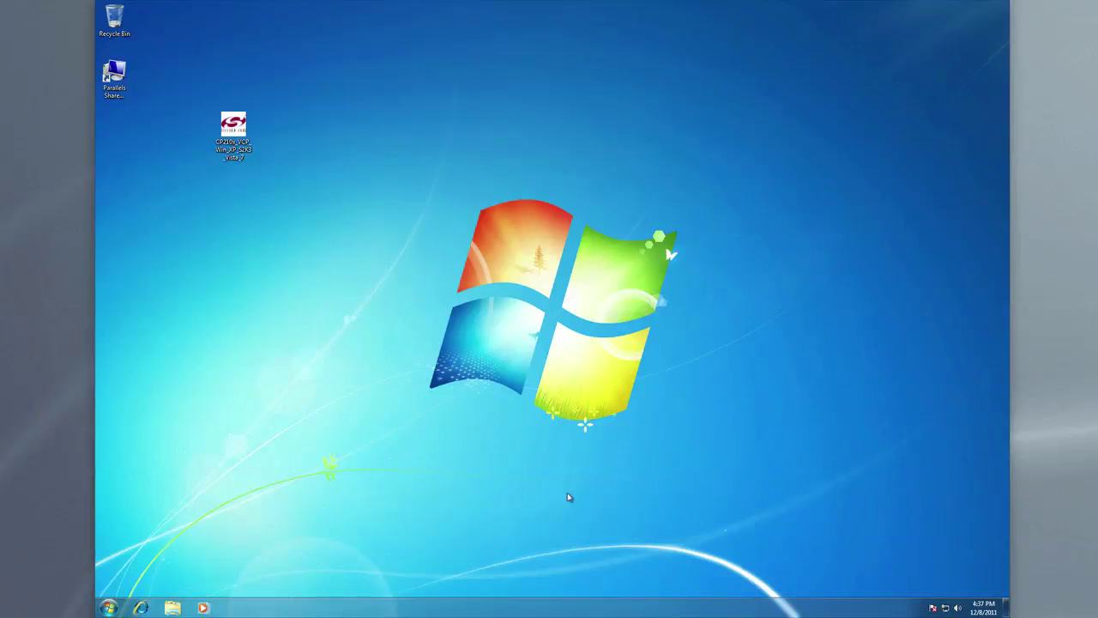
Open Device Manager through Hardware and Sound in Control Panel and reposition its window over the Control Panel window.
click(108, 607)
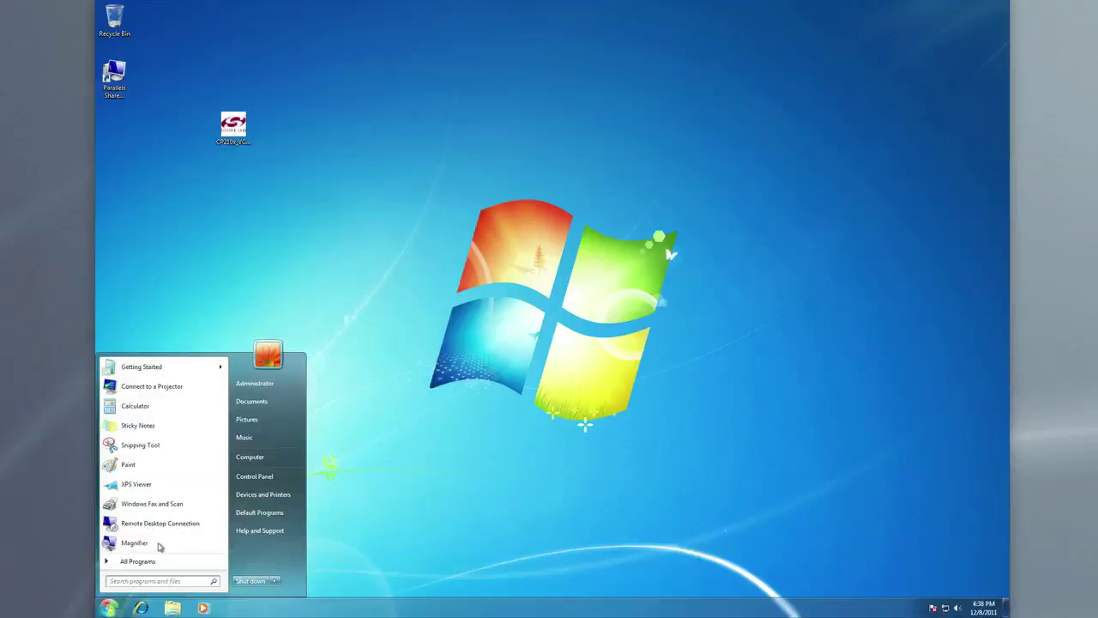
click(255, 476)
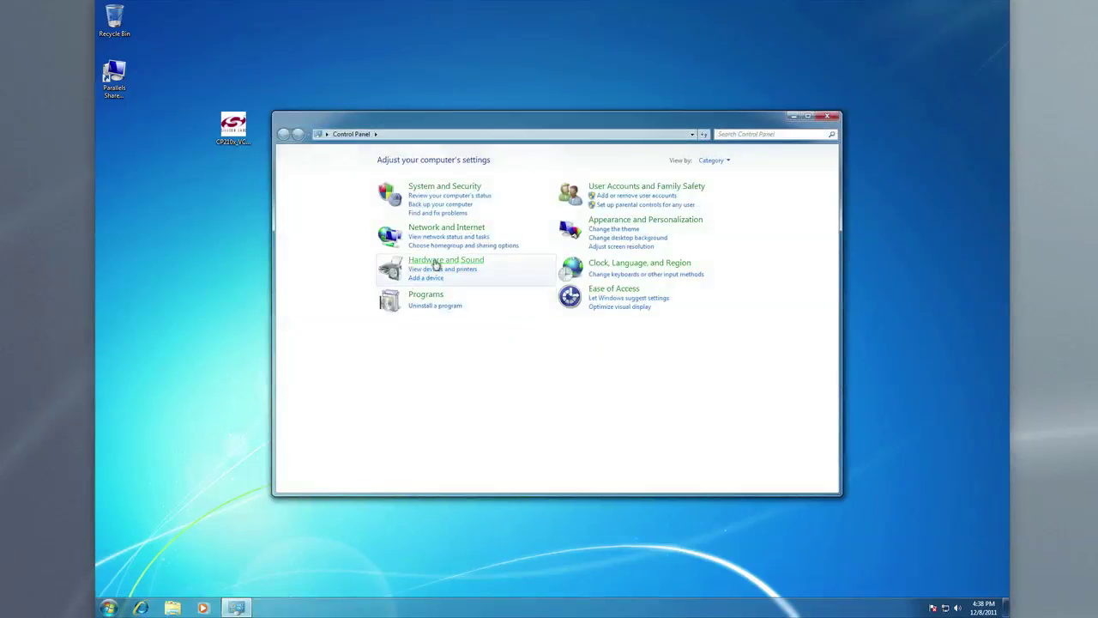
click(434, 261)
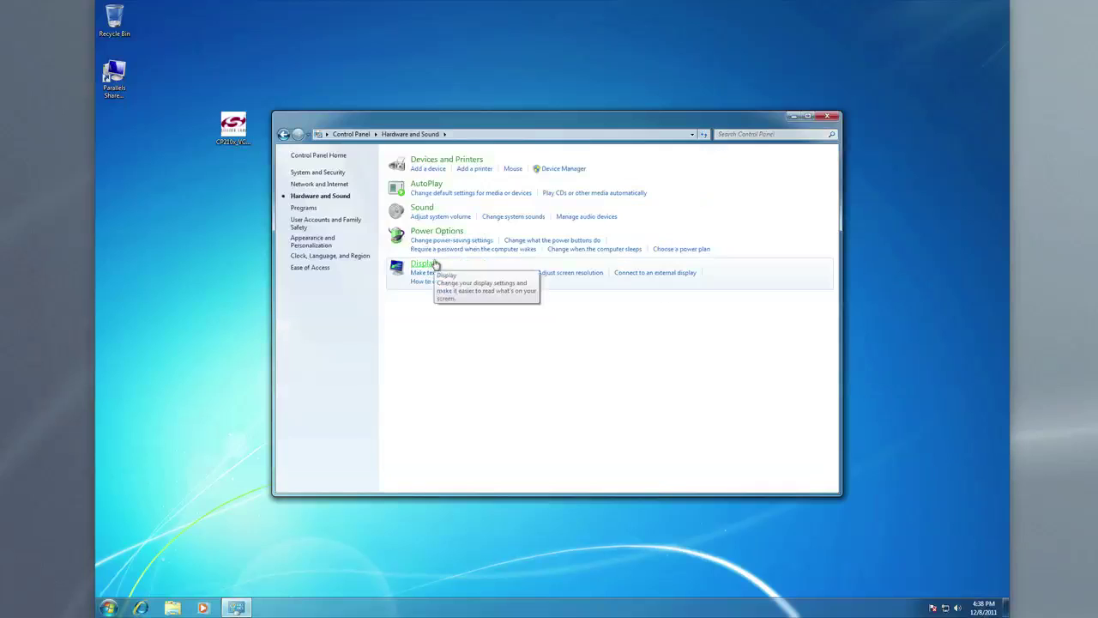
click(562, 169)
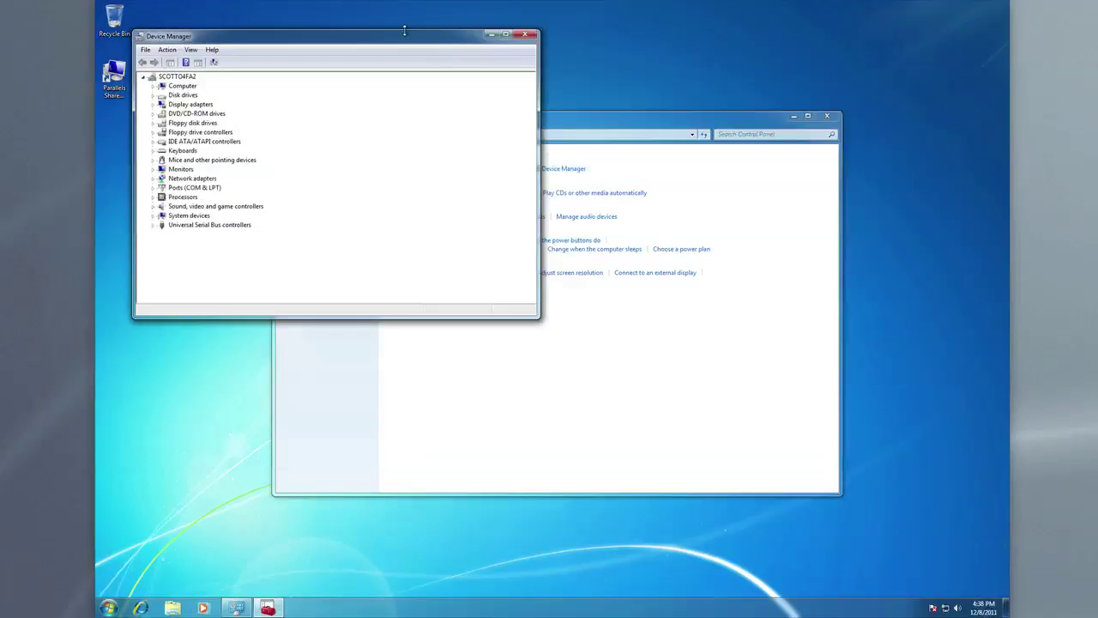
drag(402, 31, 691, 233)
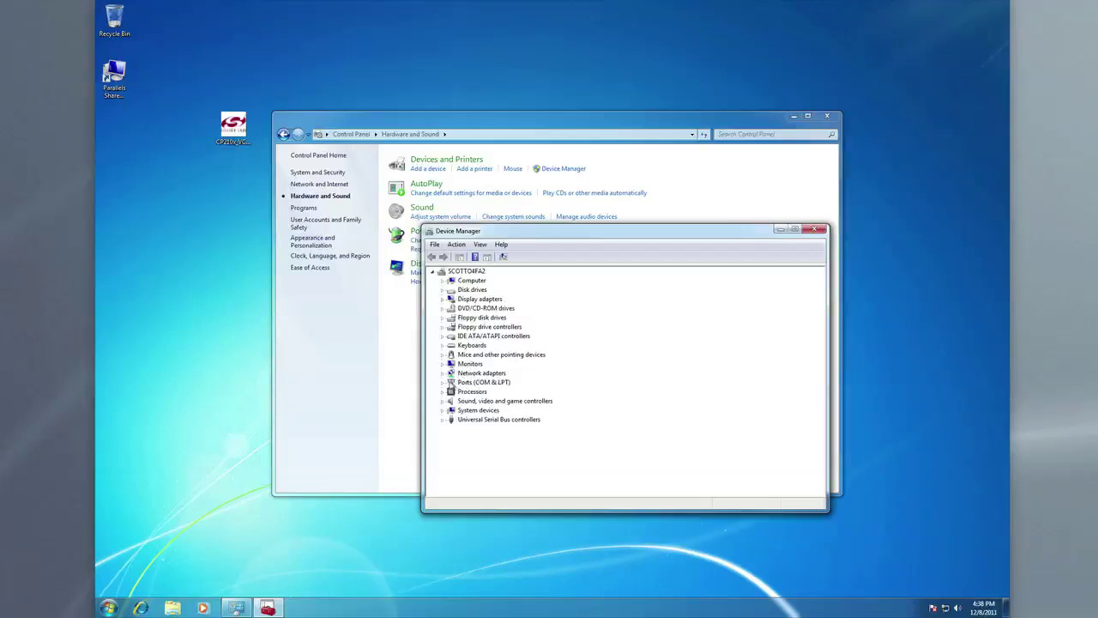
Open the properties of the Silicon Labs CP210x USB to UART Bridge under Ports (COM & LPT).
click(442, 383)
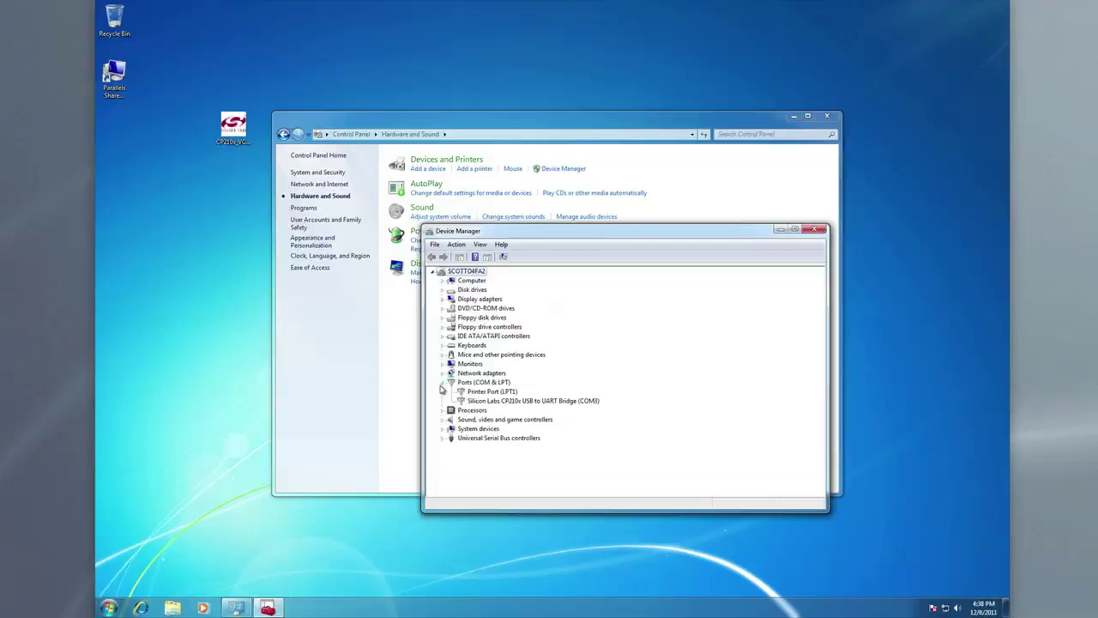
click(493, 402)
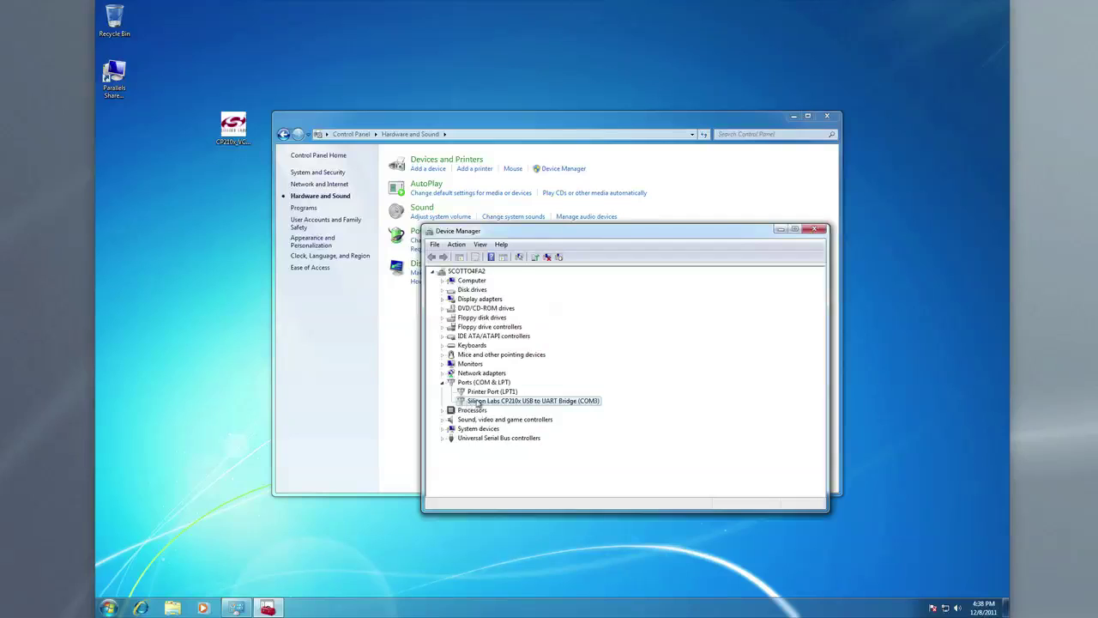
right_click(524, 404)
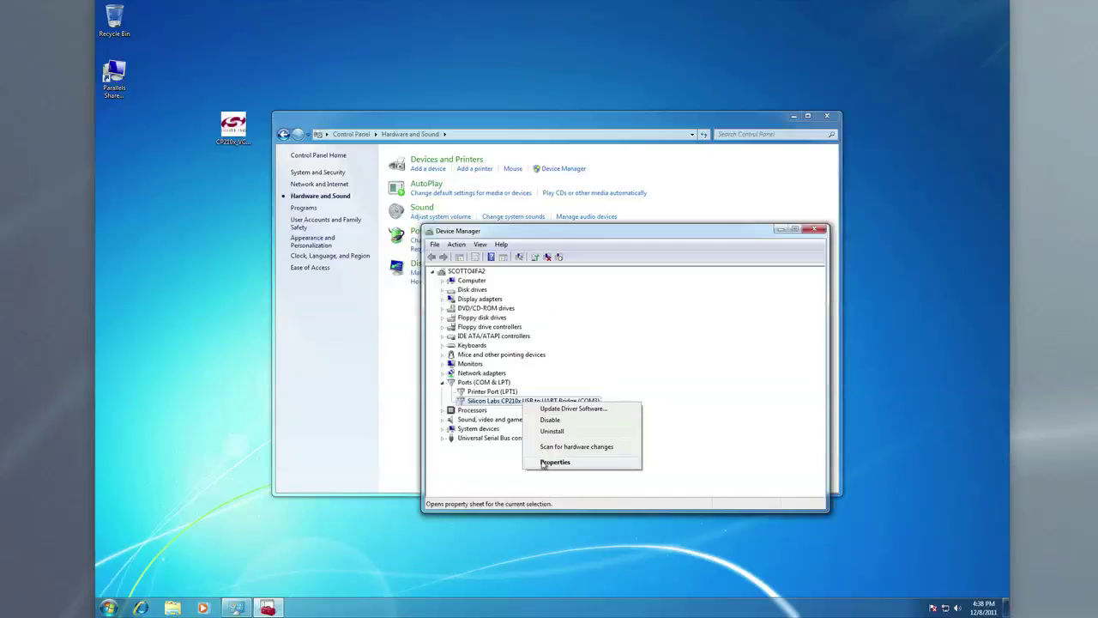
click(543, 463)
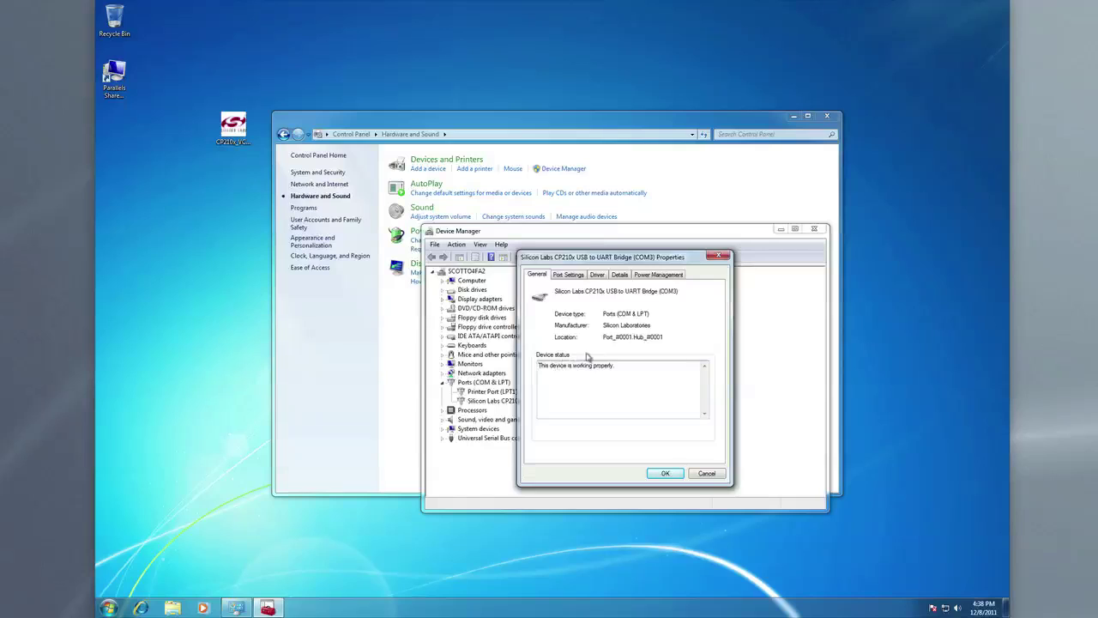
Set the bridge's port speed to 19200 bits per second.
click(569, 275)
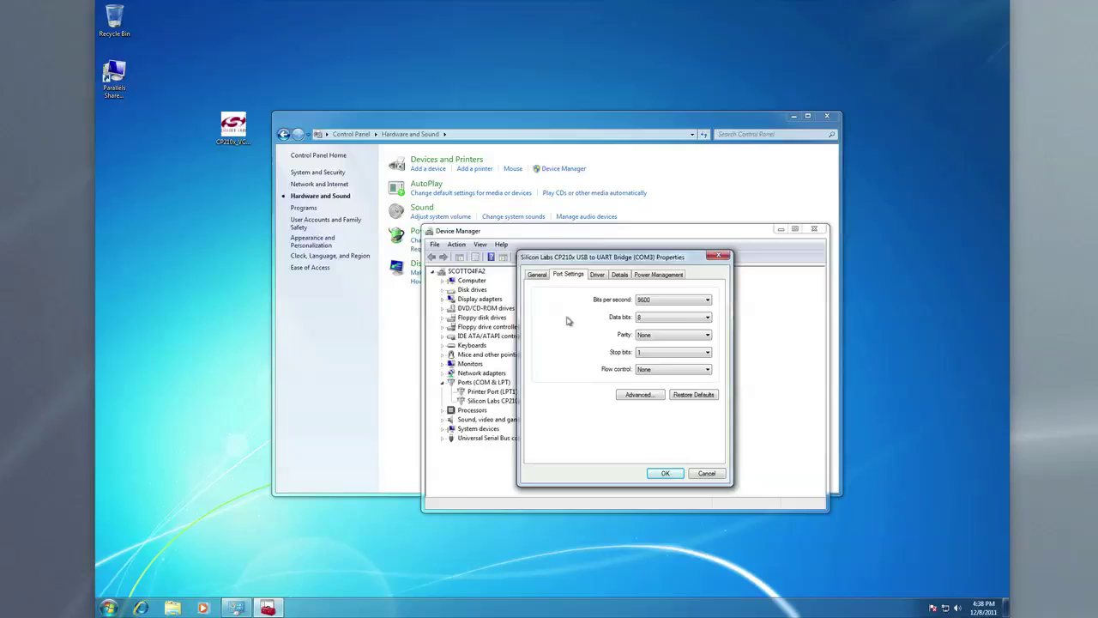
click(693, 302)
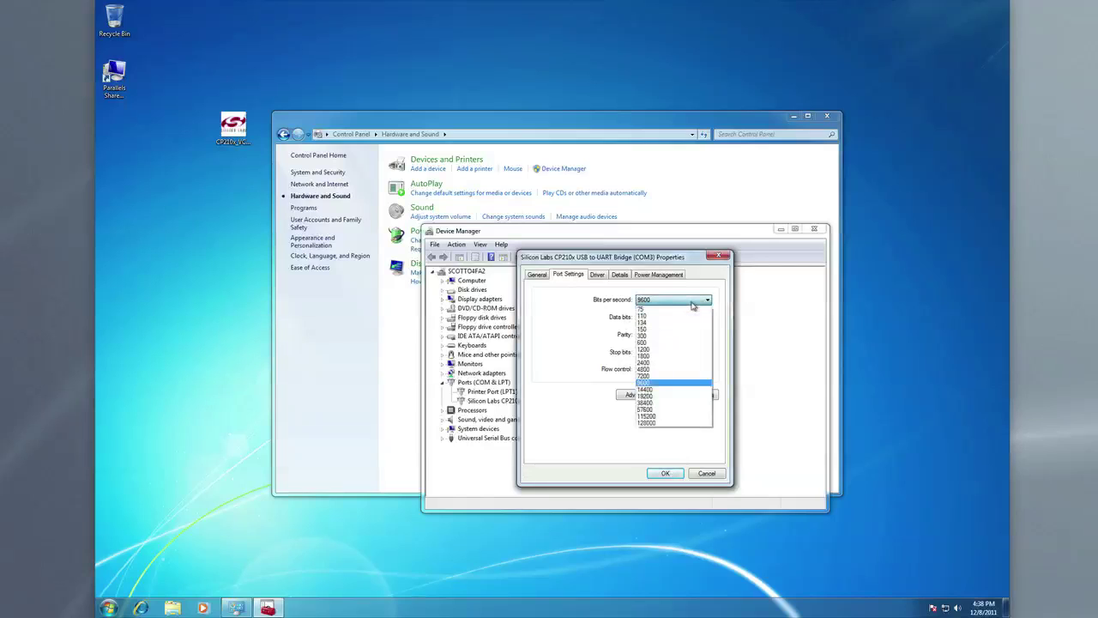
click(653, 397)
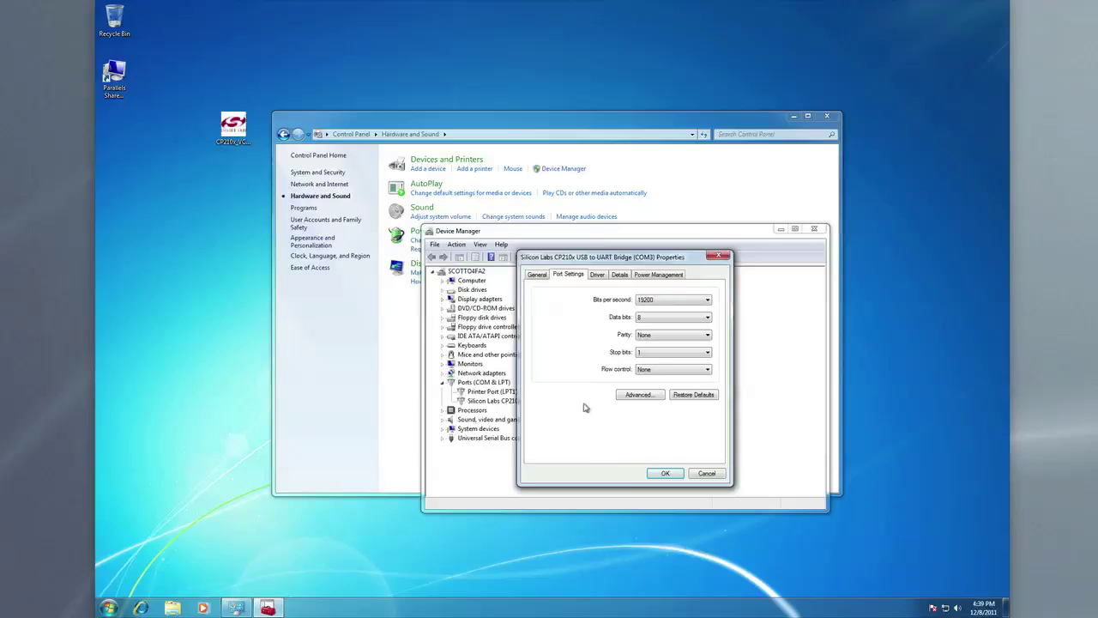
Review the bridge's driver information and its advanced COM port settings.
click(604, 275)
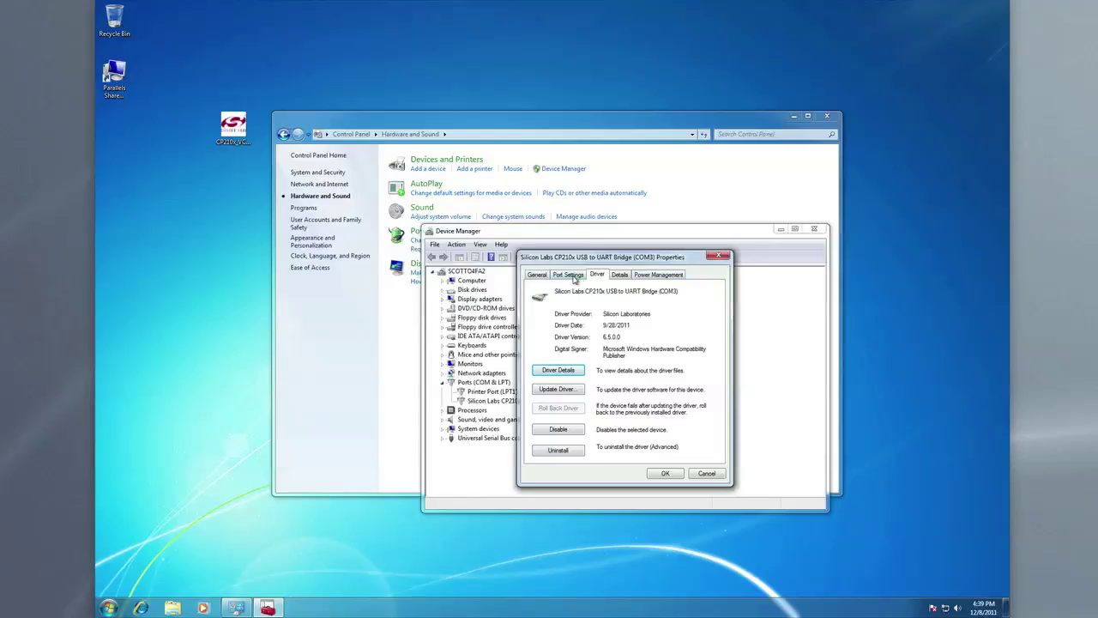
click(569, 274)
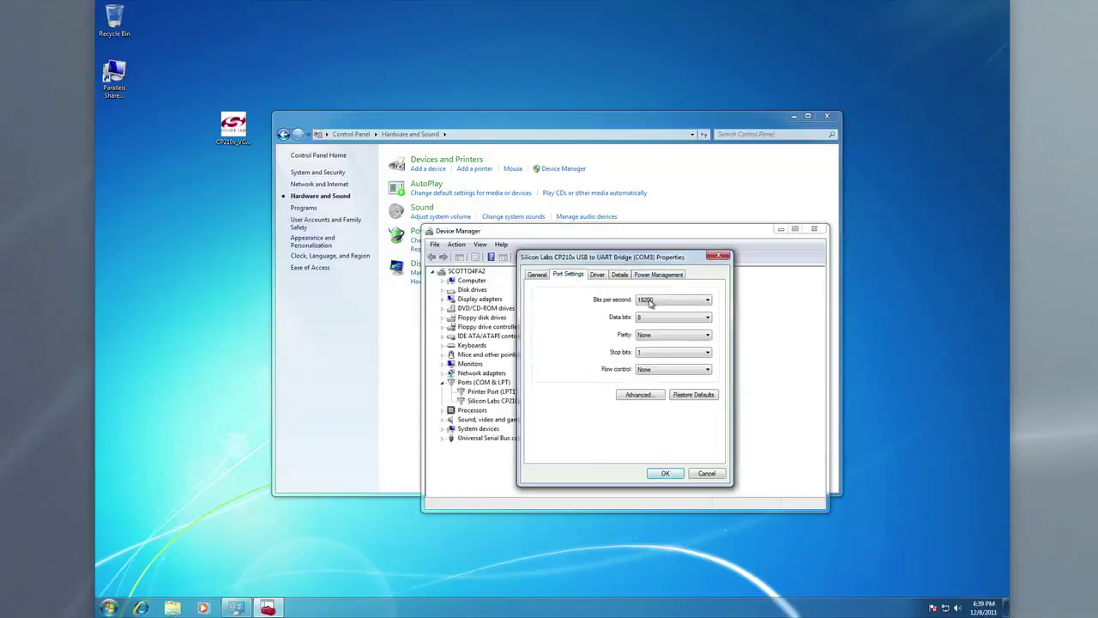
click(639, 394)
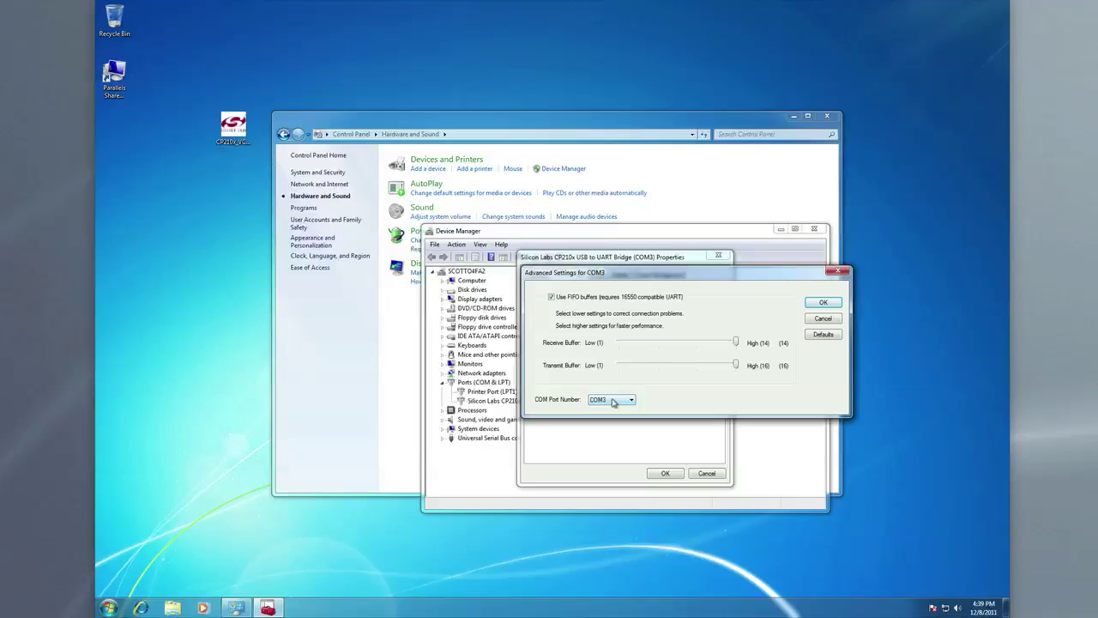
click(822, 303)
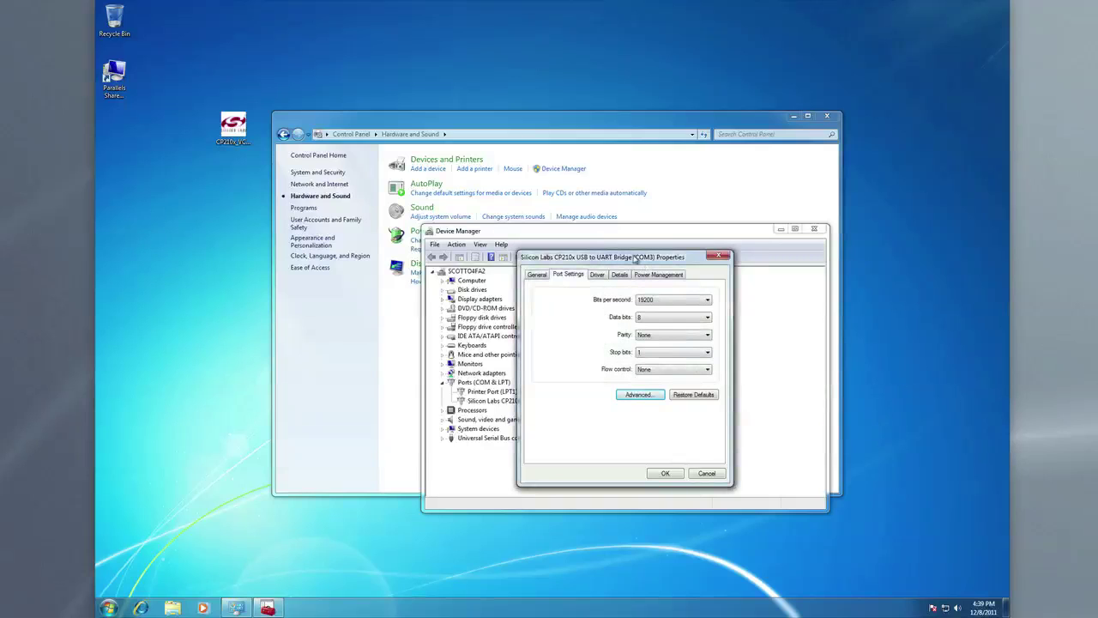
Confirm the bridge's properties and close Device Manager.
click(666, 474)
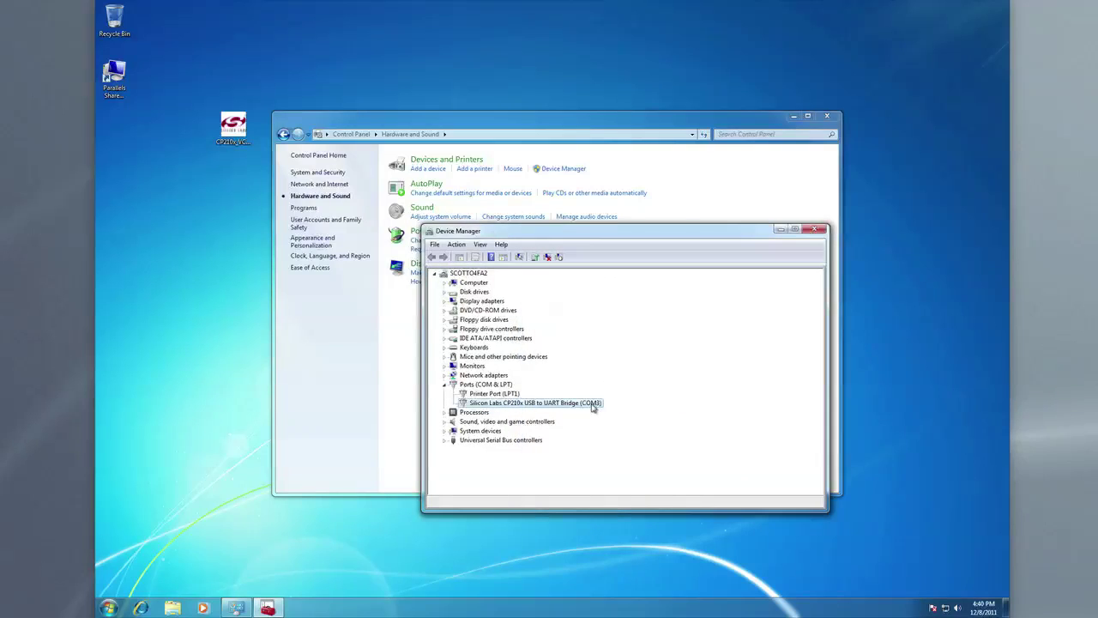
click(818, 230)
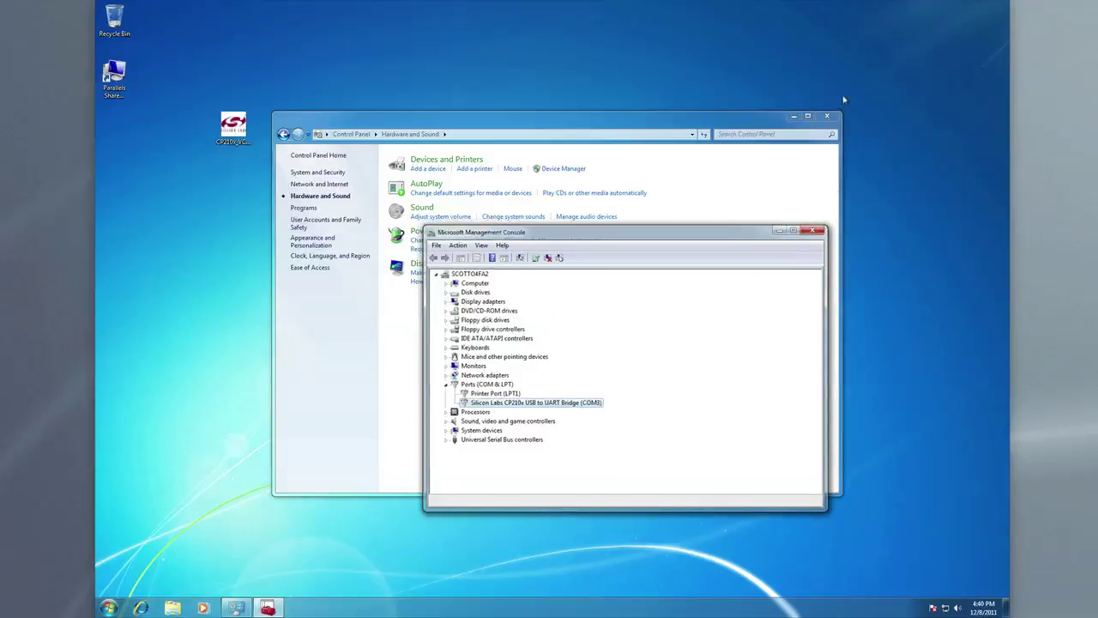
Close the Control Panel window and extract the ProcyonEditorOS_2_3_00 zip directly to the Desktop.
click(828, 118)
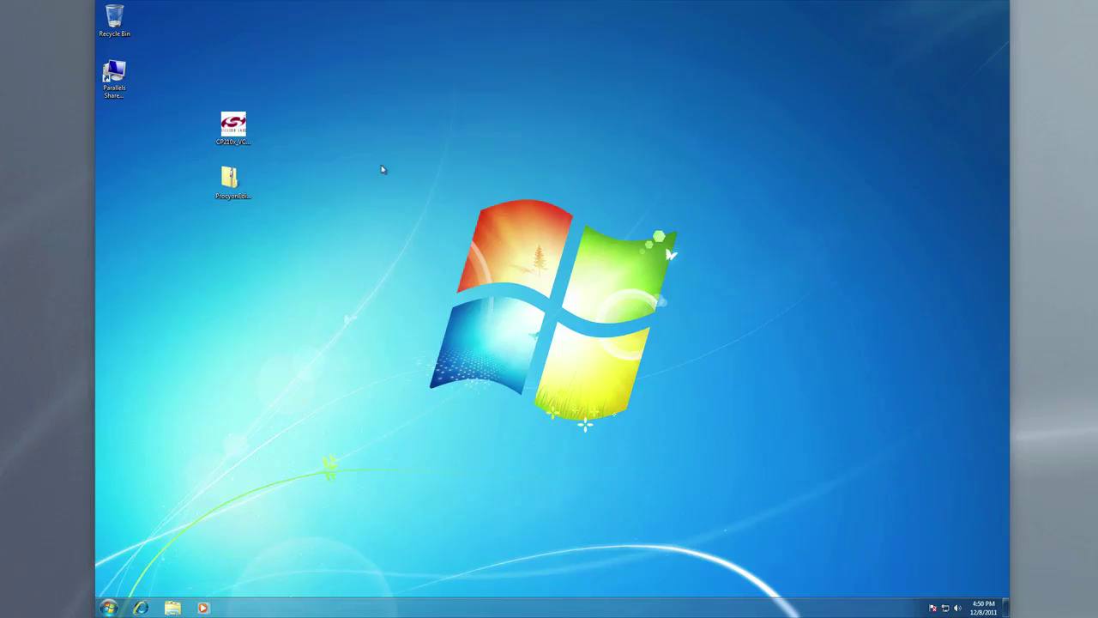
click(230, 178)
right_click(230, 177)
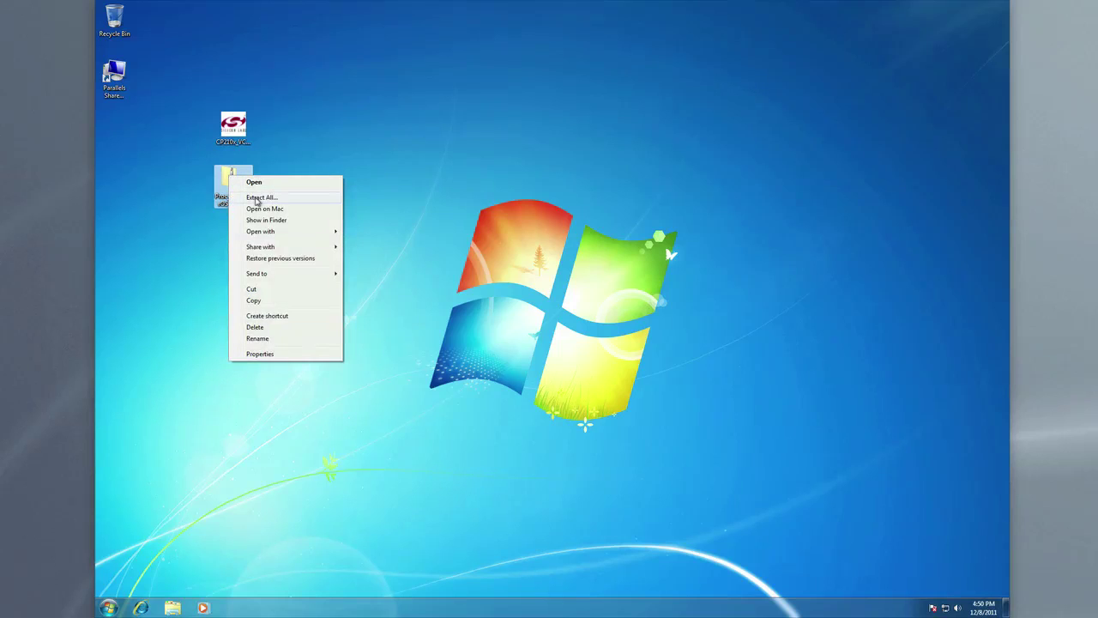
click(258, 198)
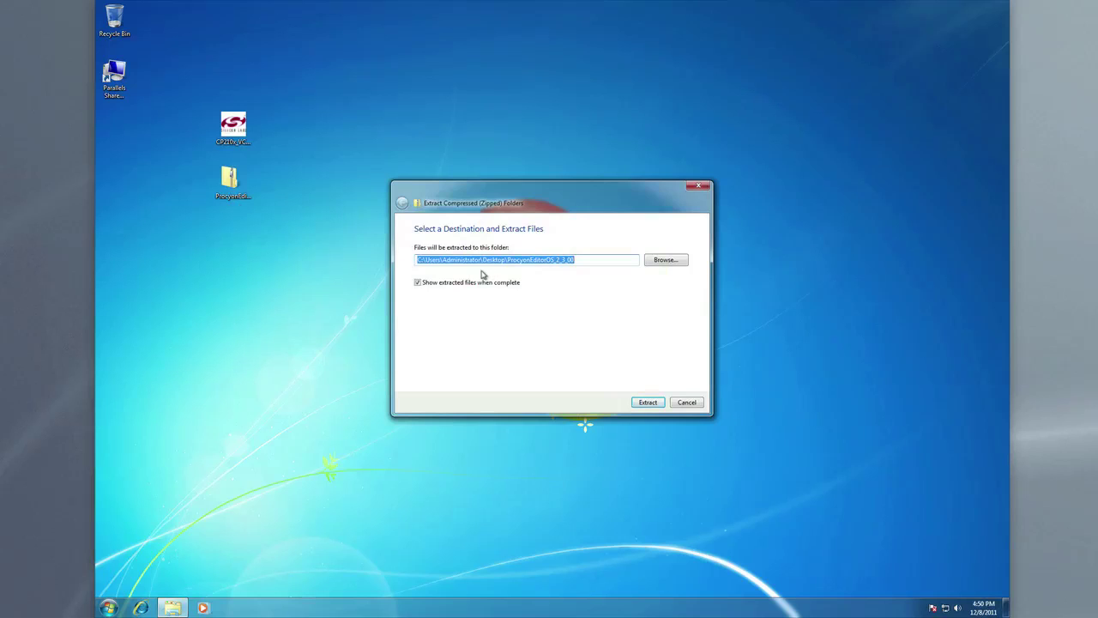
click(664, 261)
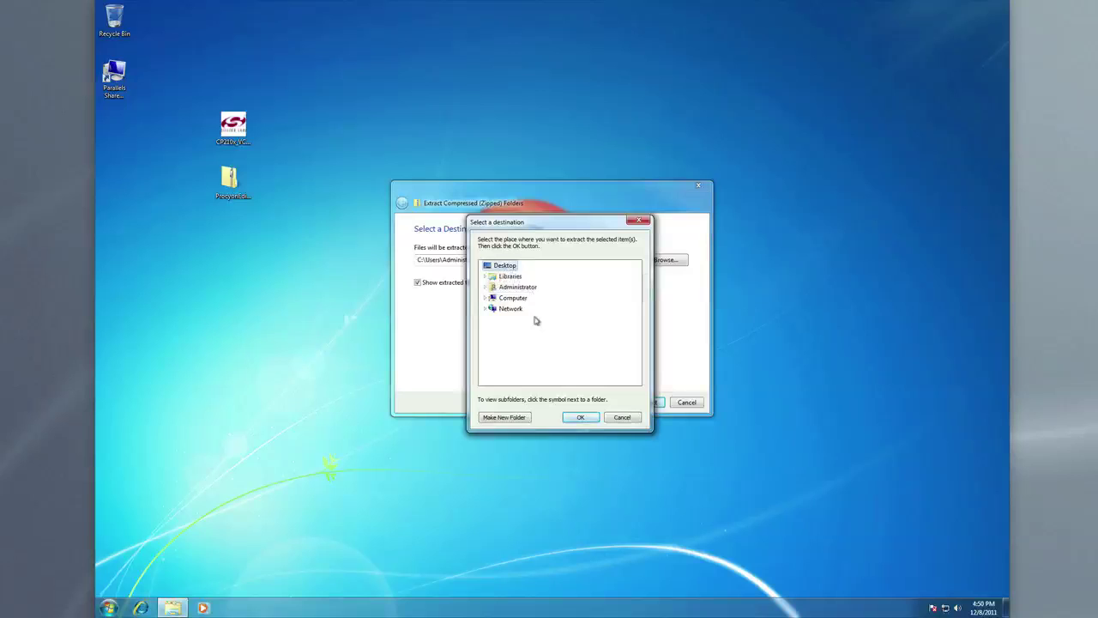
click(577, 419)
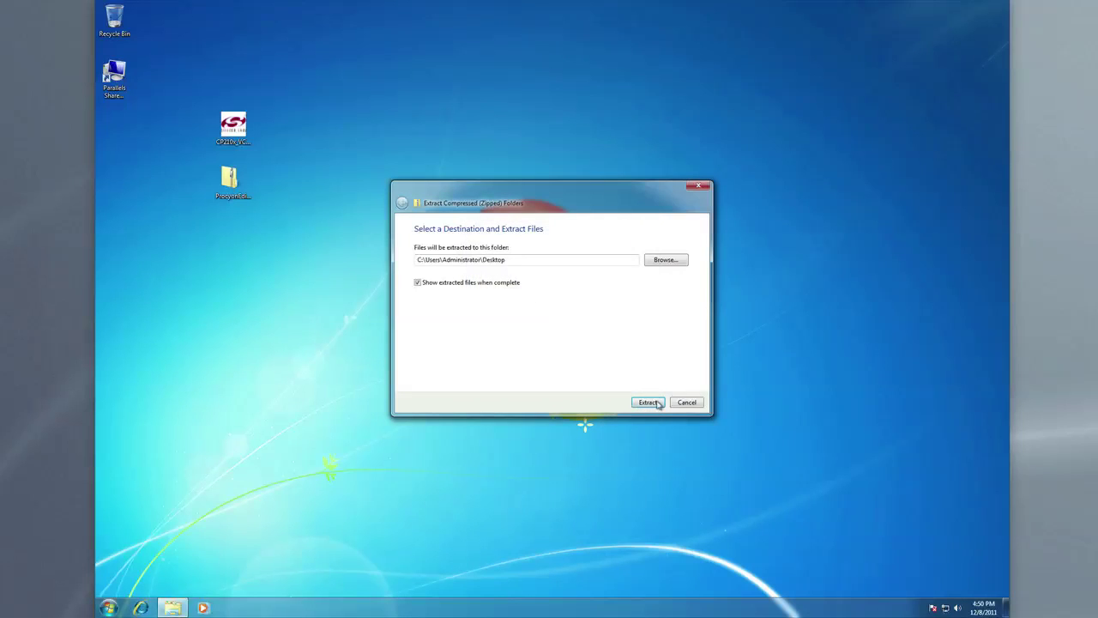
click(648, 403)
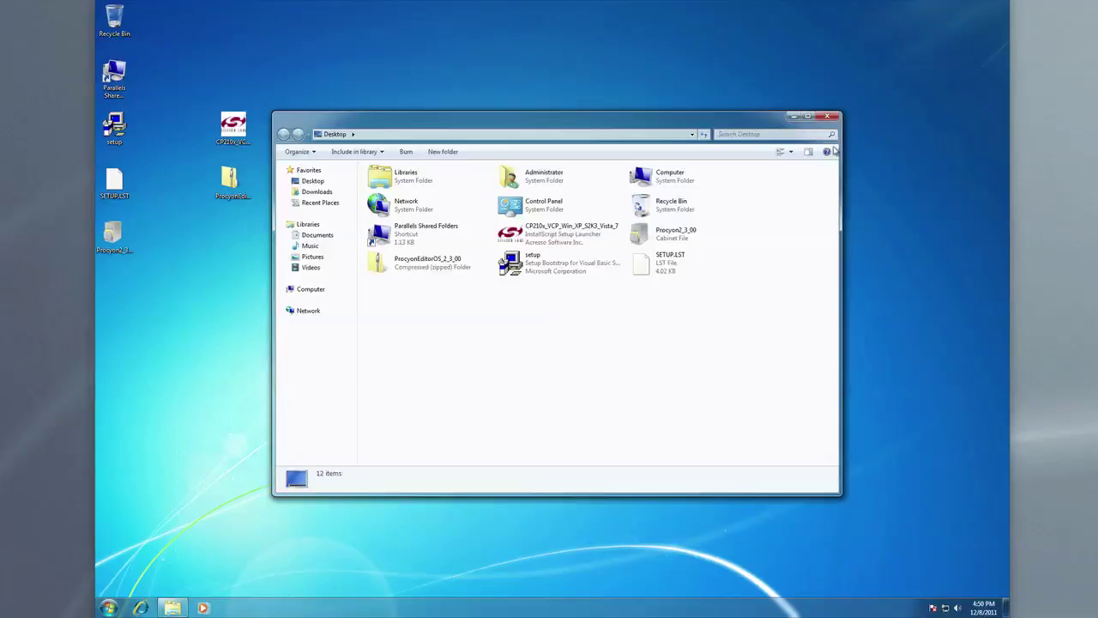
click(827, 116)
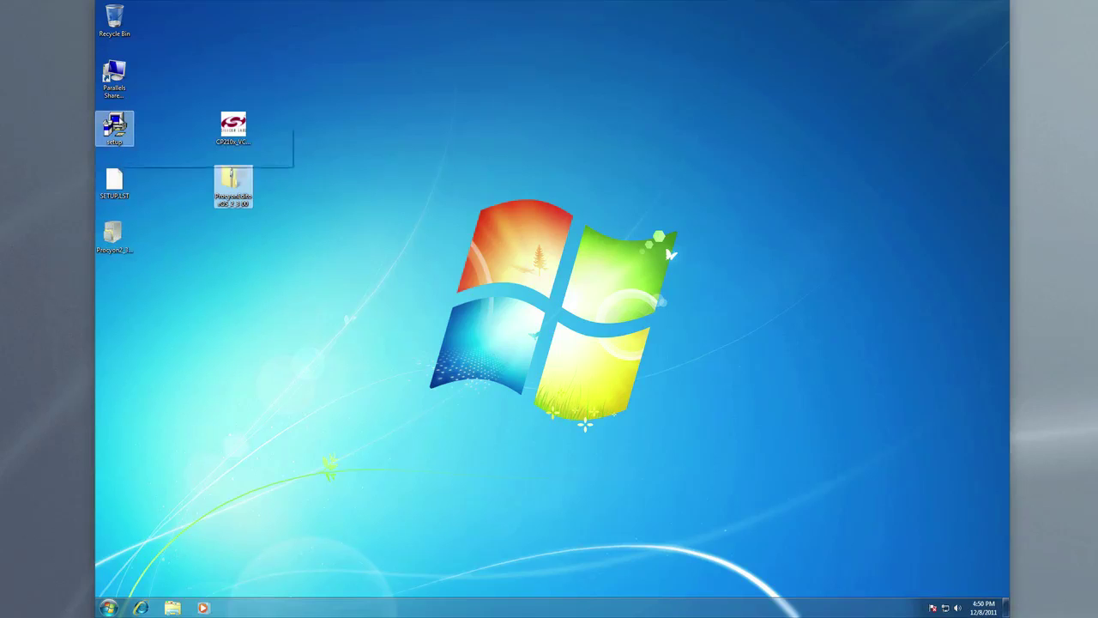
Run the extracted setup program and install Procyon AVS in its default directory.
double_click(115, 127)
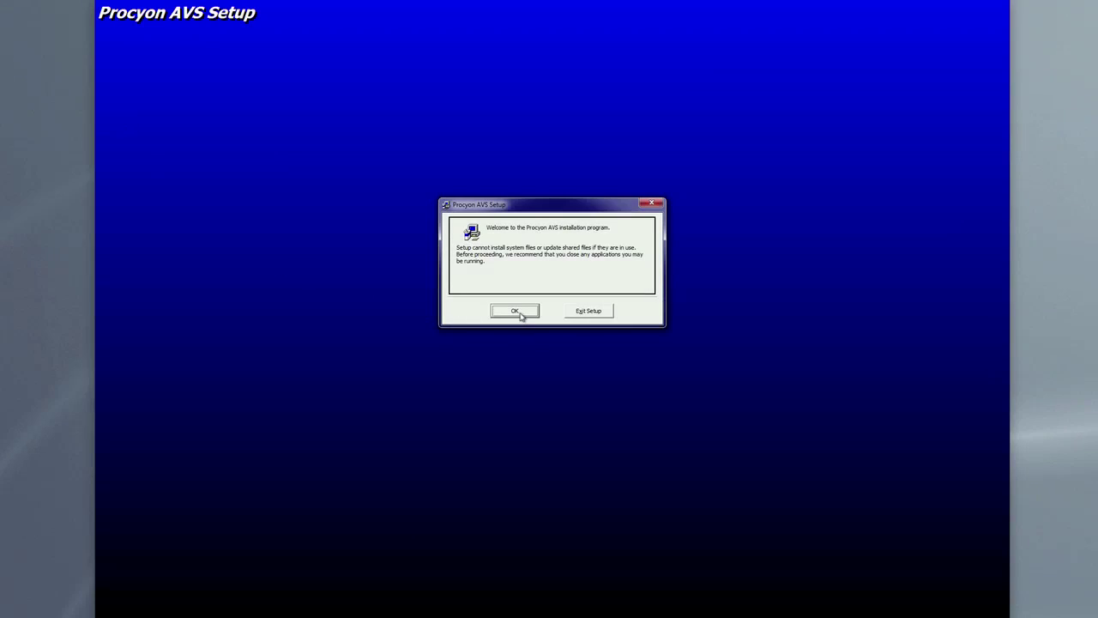
click(517, 312)
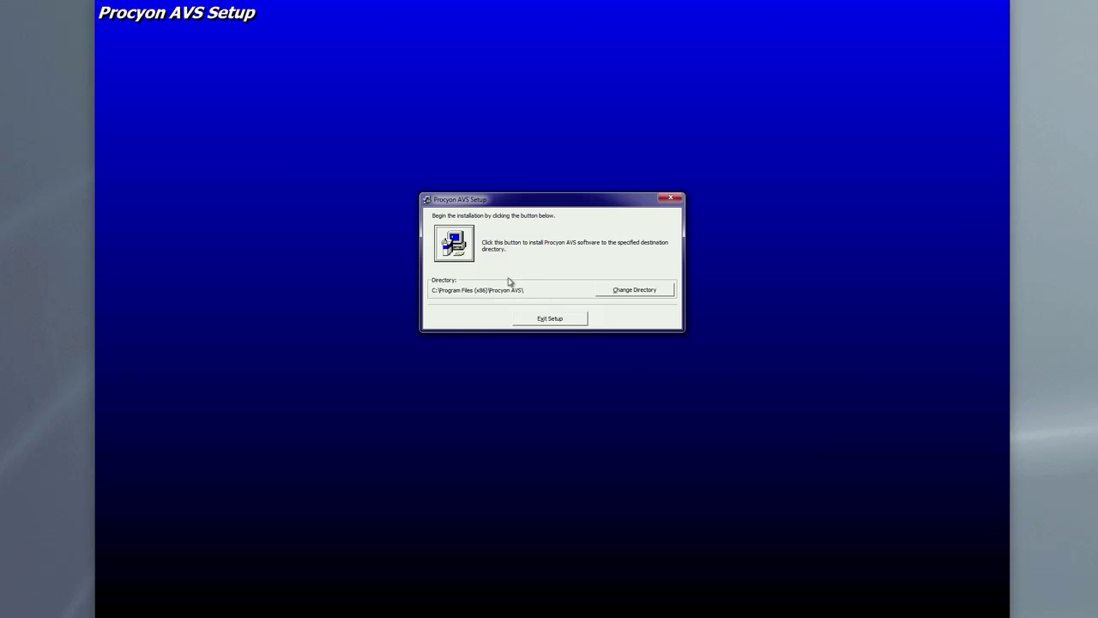
click(453, 243)
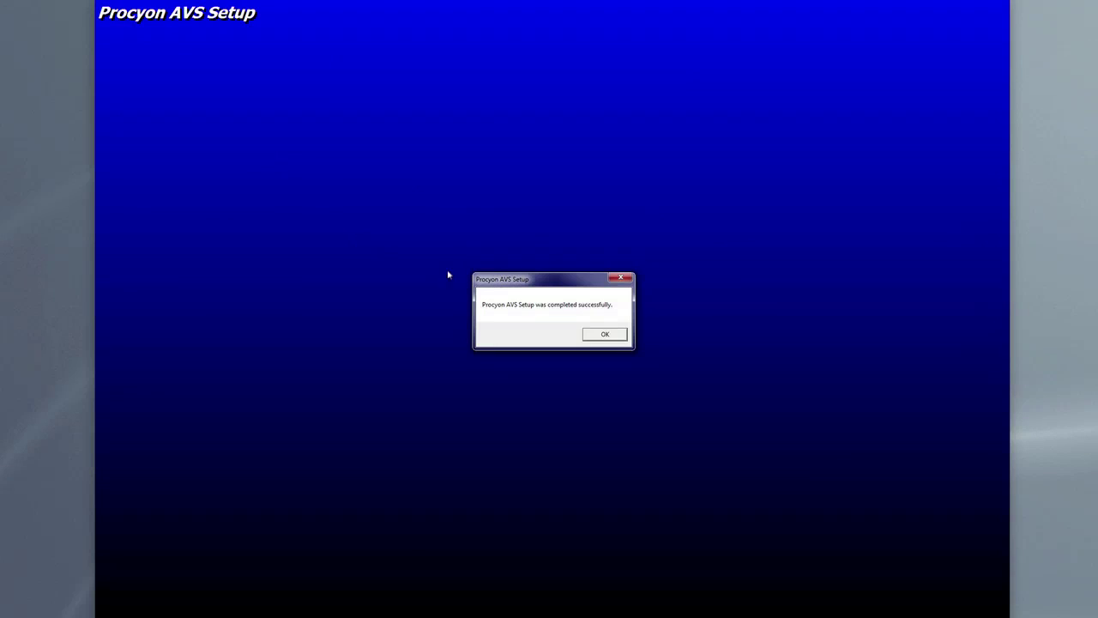
click(604, 334)
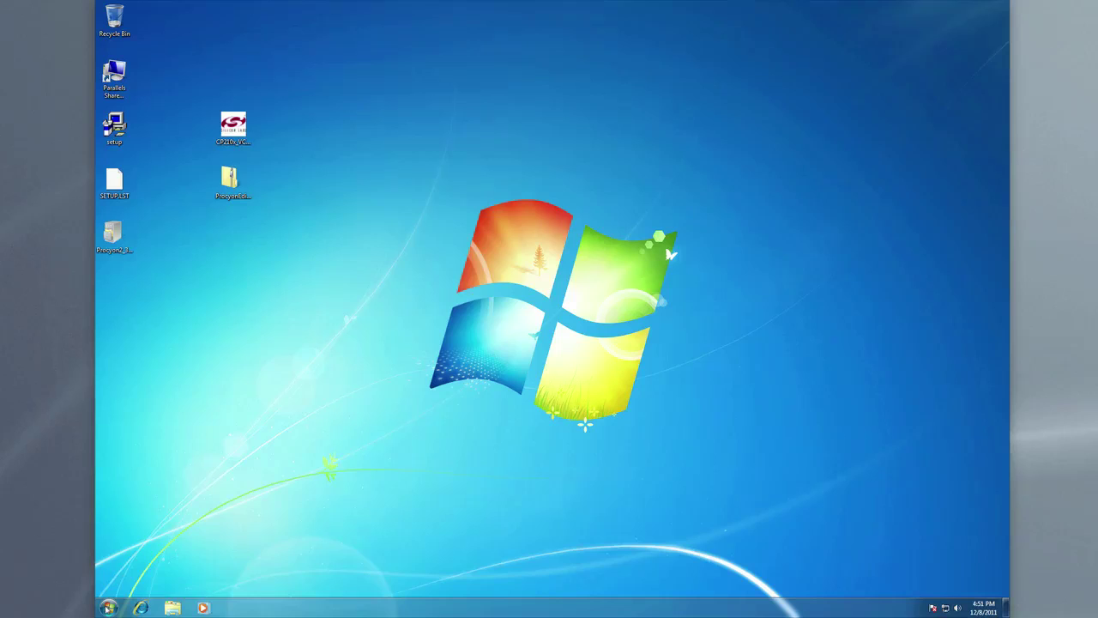
Try to launch Procyon AVS from its program folder in the installed programs.
click(108, 608)
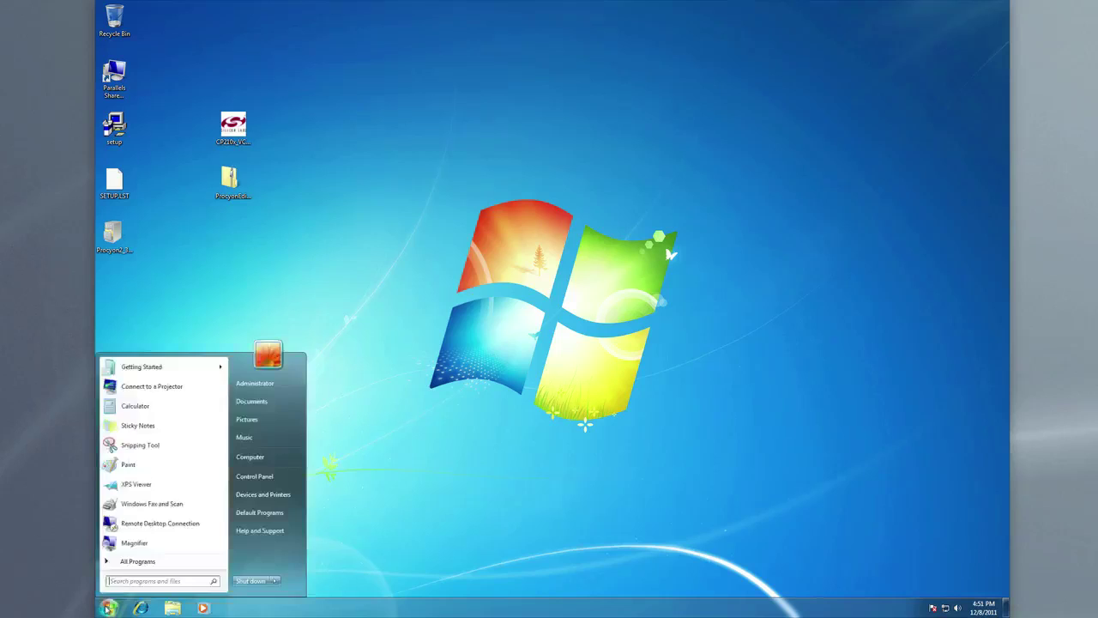
click(125, 562)
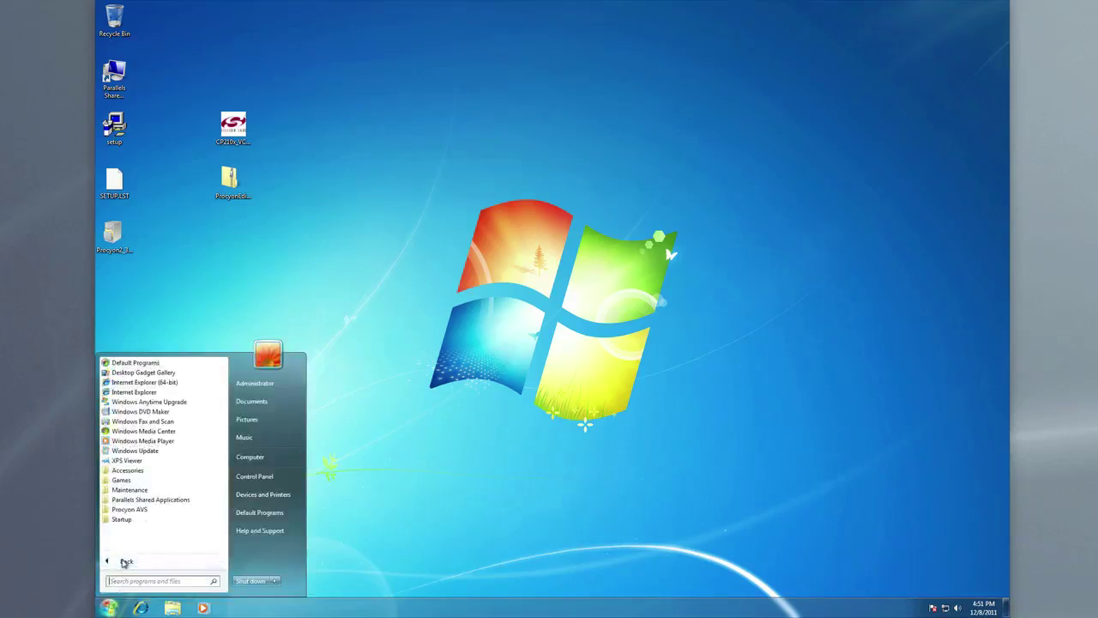
click(130, 510)
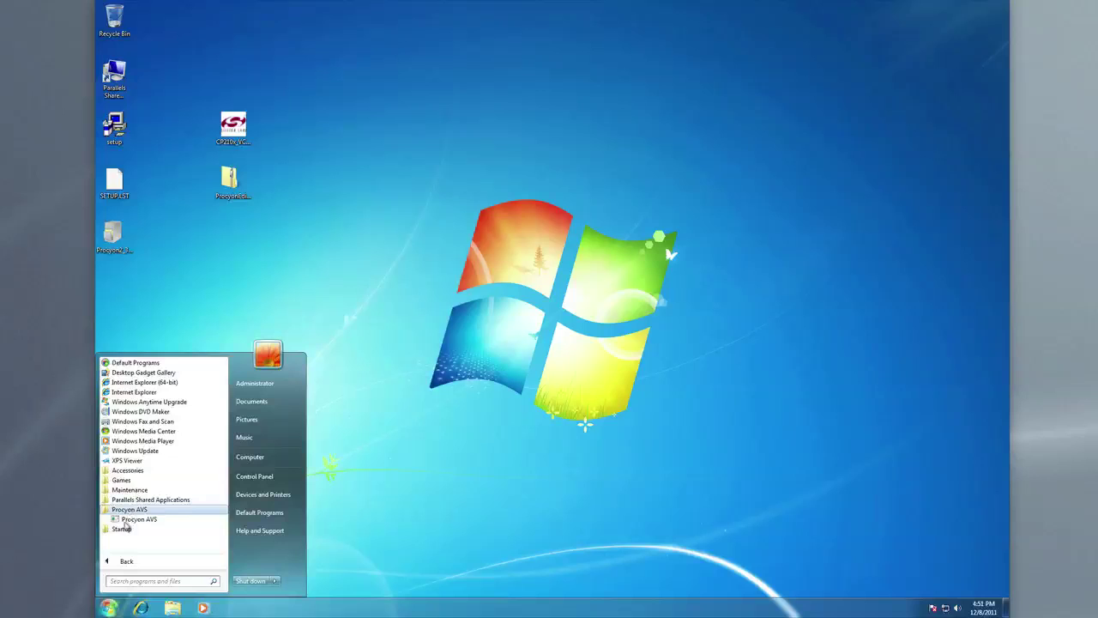
click(126, 523)
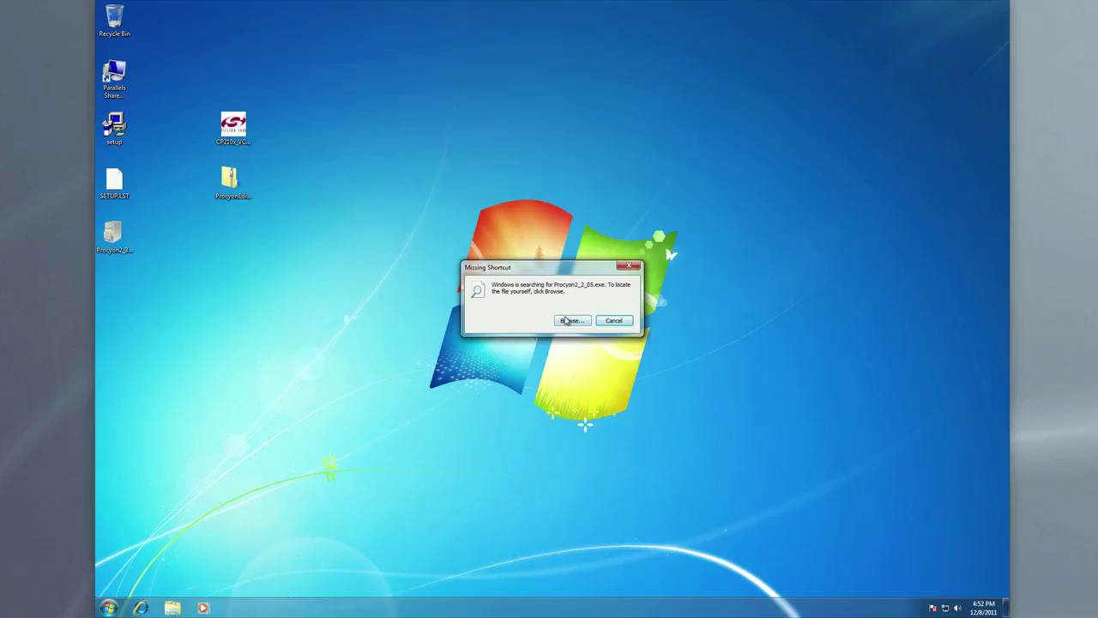
Resolve the missing shortcut by locating Procyon2_3_00 in C:\Program Files (x86)\Procyon AVS and opening it.
click(570, 321)
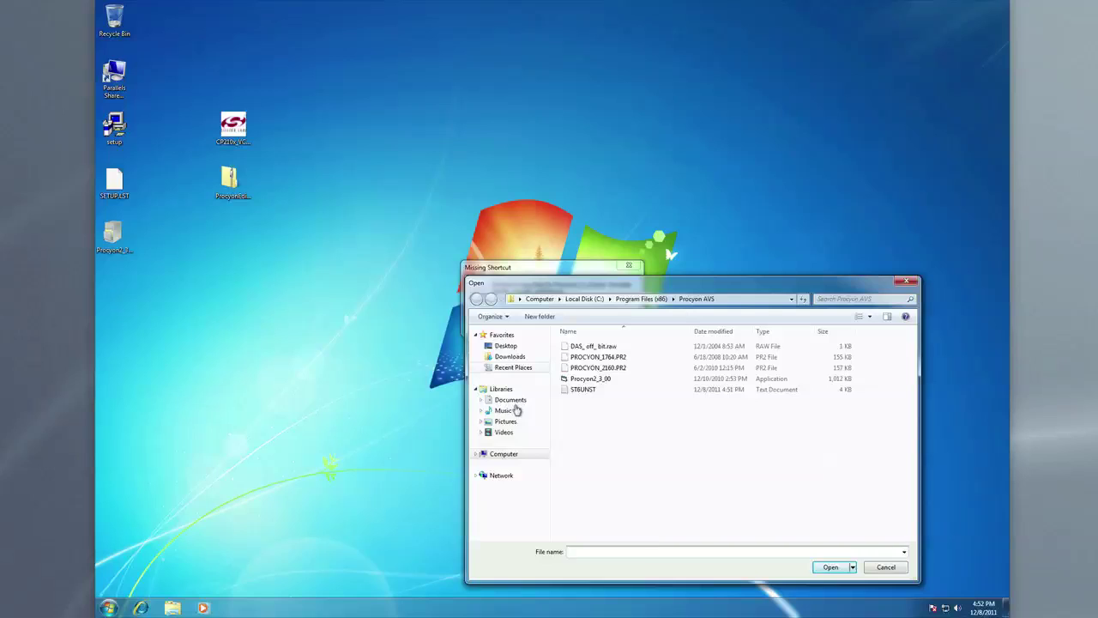
click(474, 455)
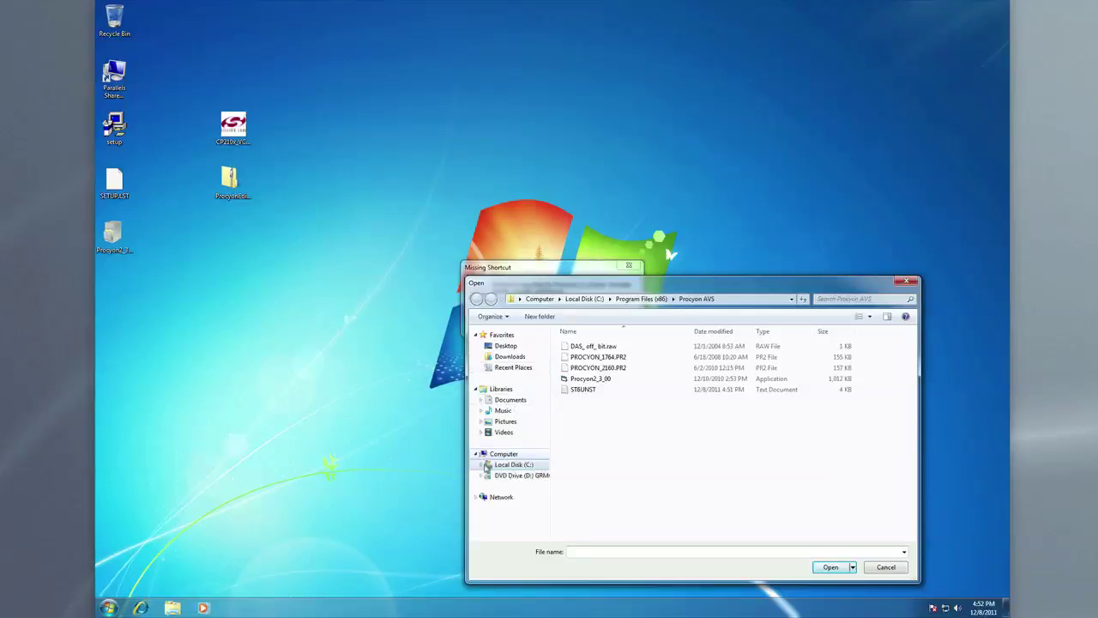
click(502, 465)
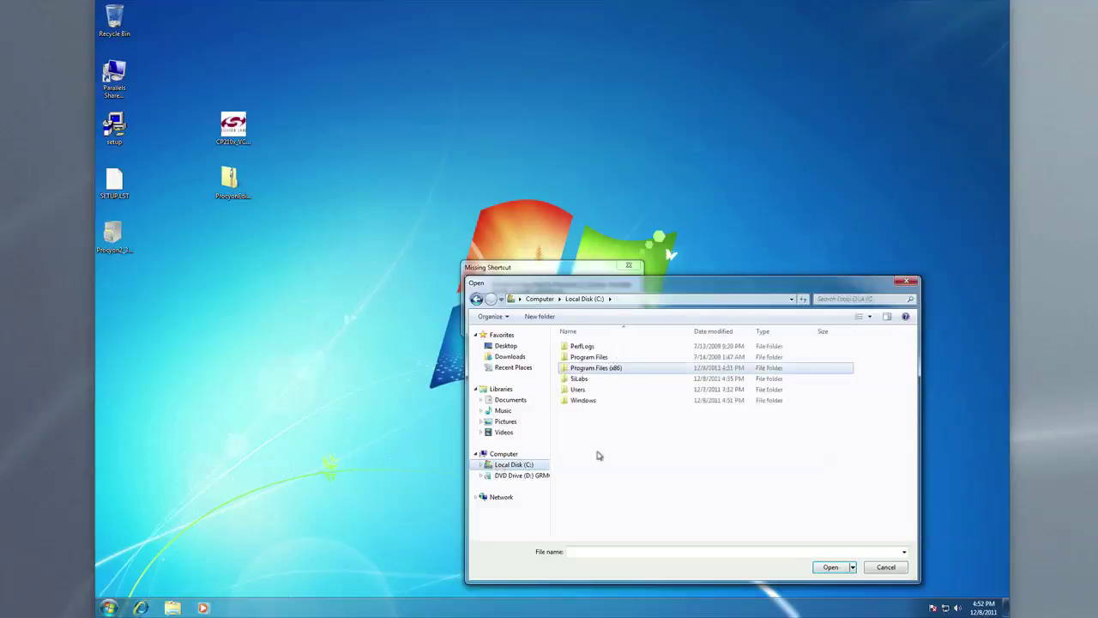
double_click(591, 369)
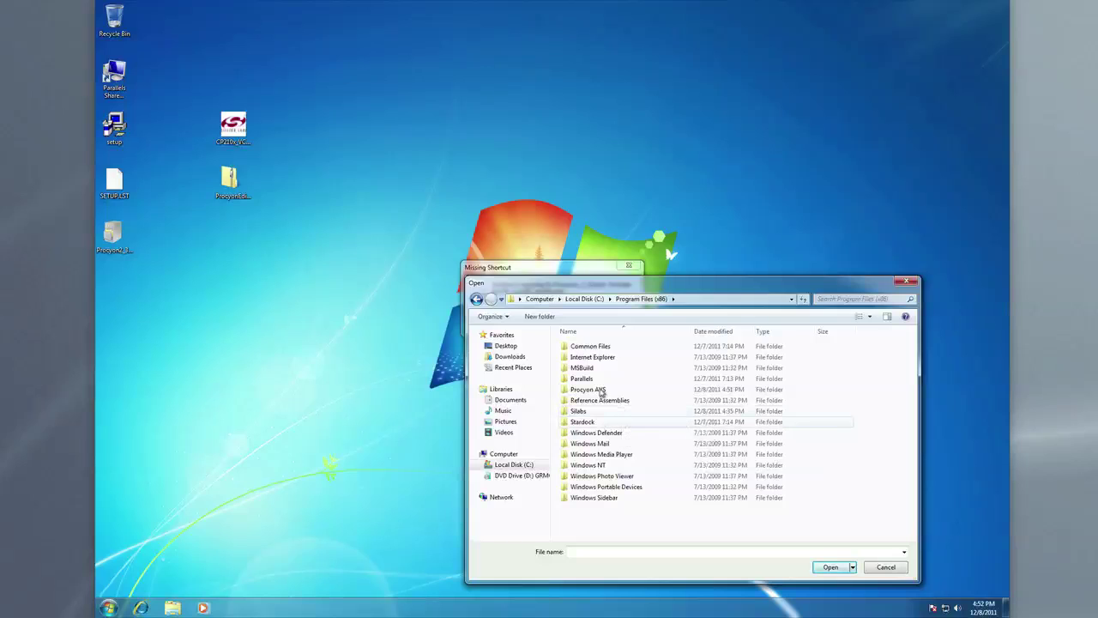
double_click(589, 390)
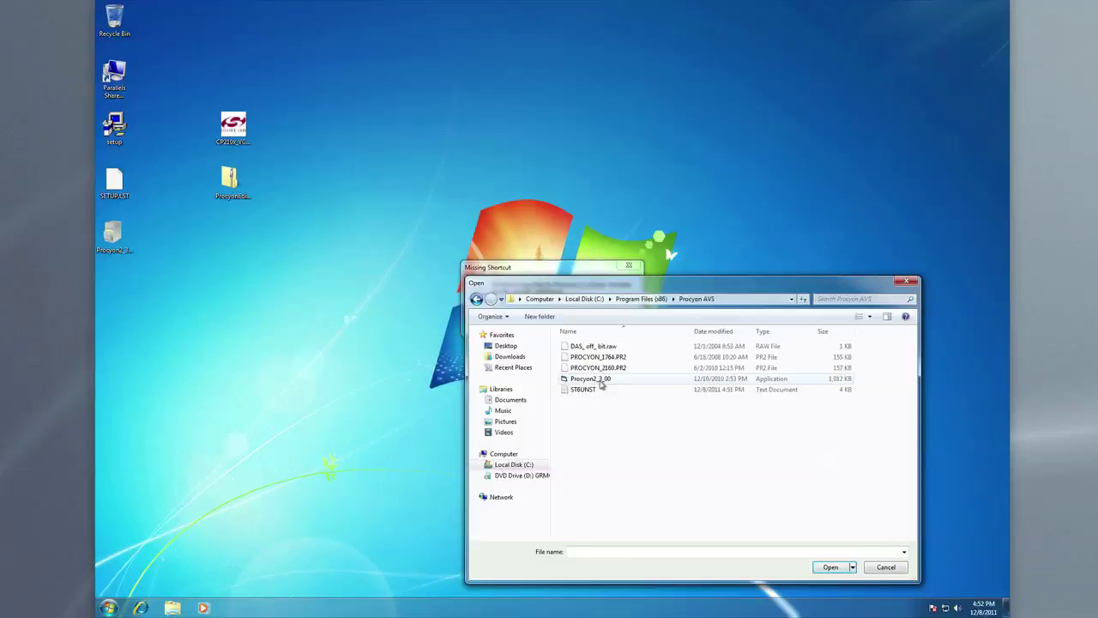
click(600, 383)
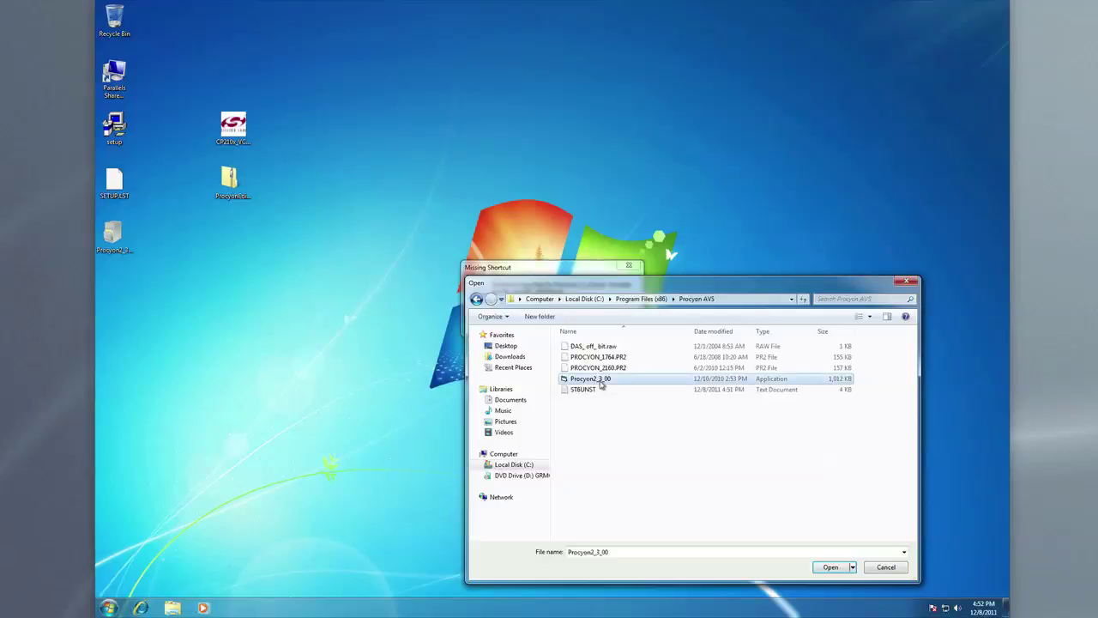
click(829, 567)
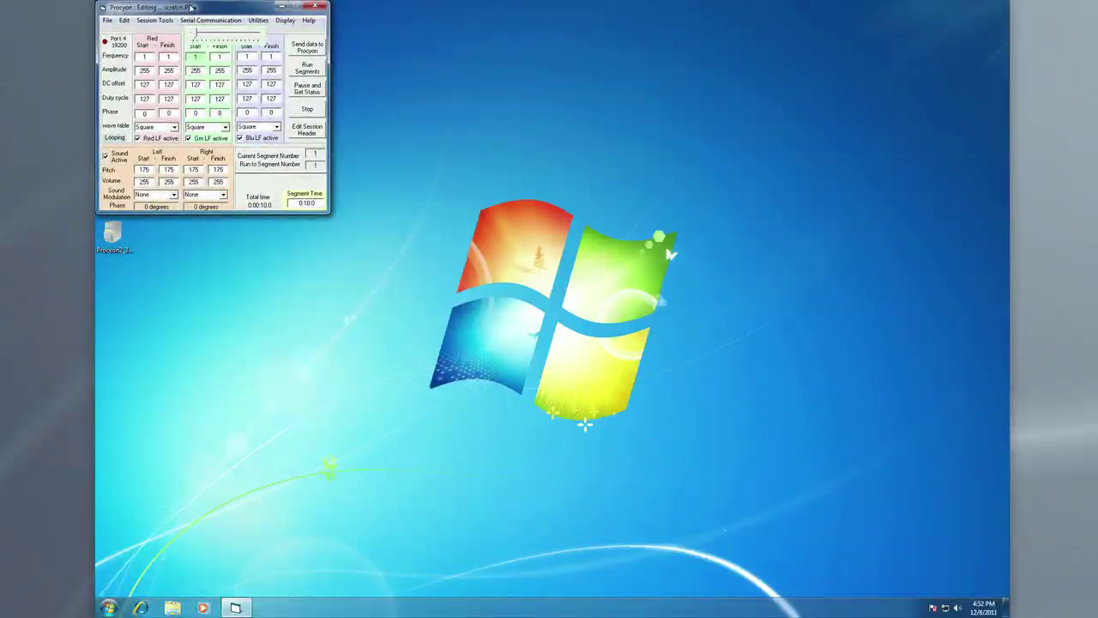
Move the Procyon editor to mid-screen, set its serial port to COM3 and open that port.
drag(191, 7, 636, 211)
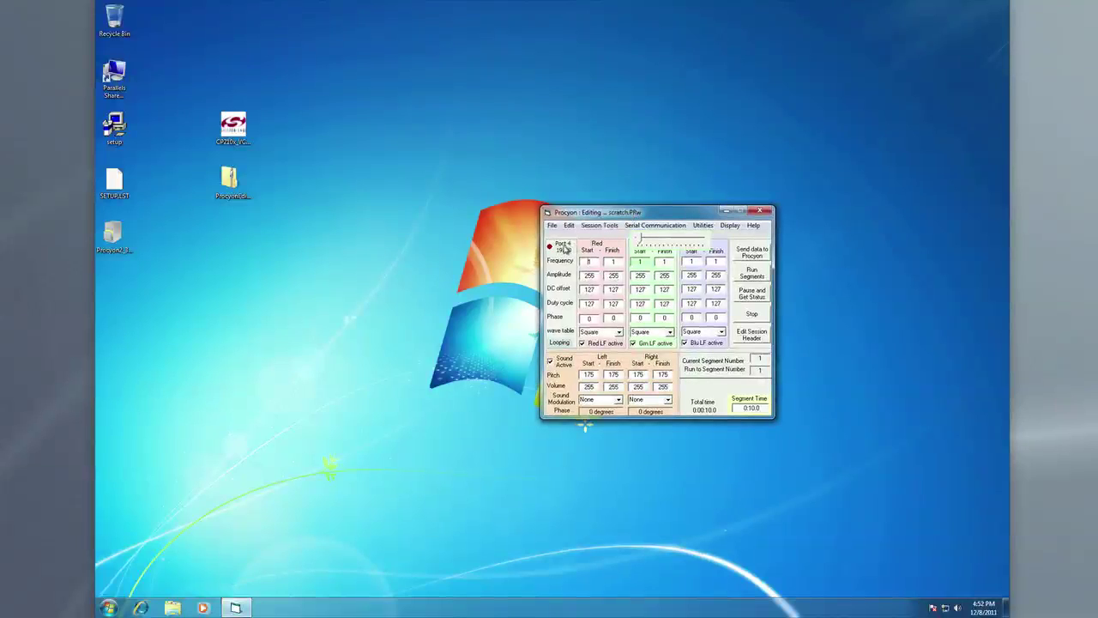
click(643, 226)
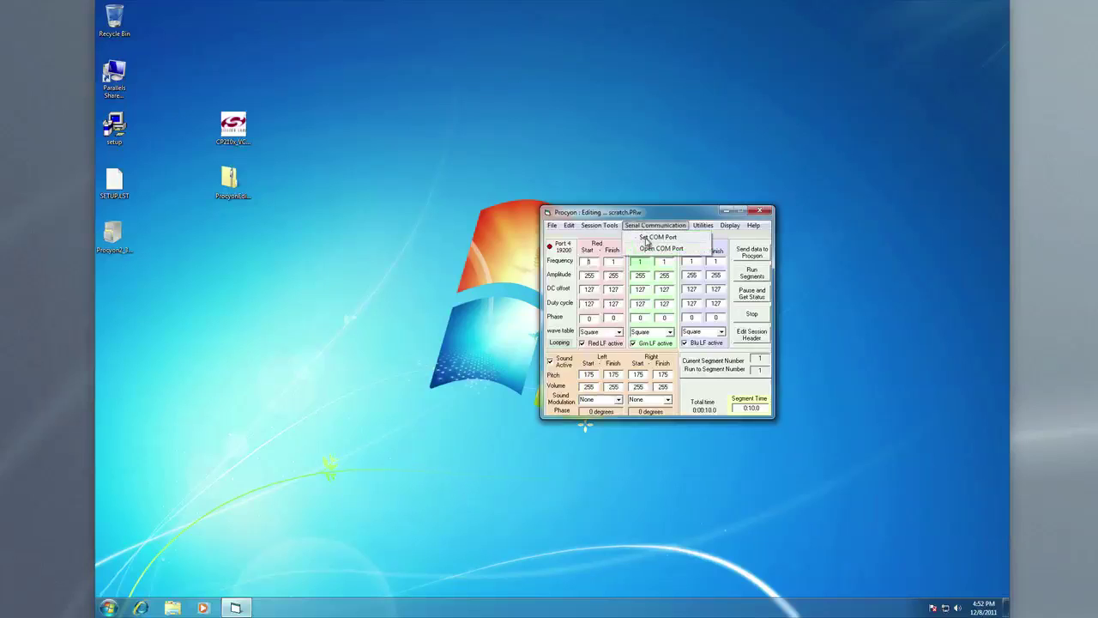
click(646, 240)
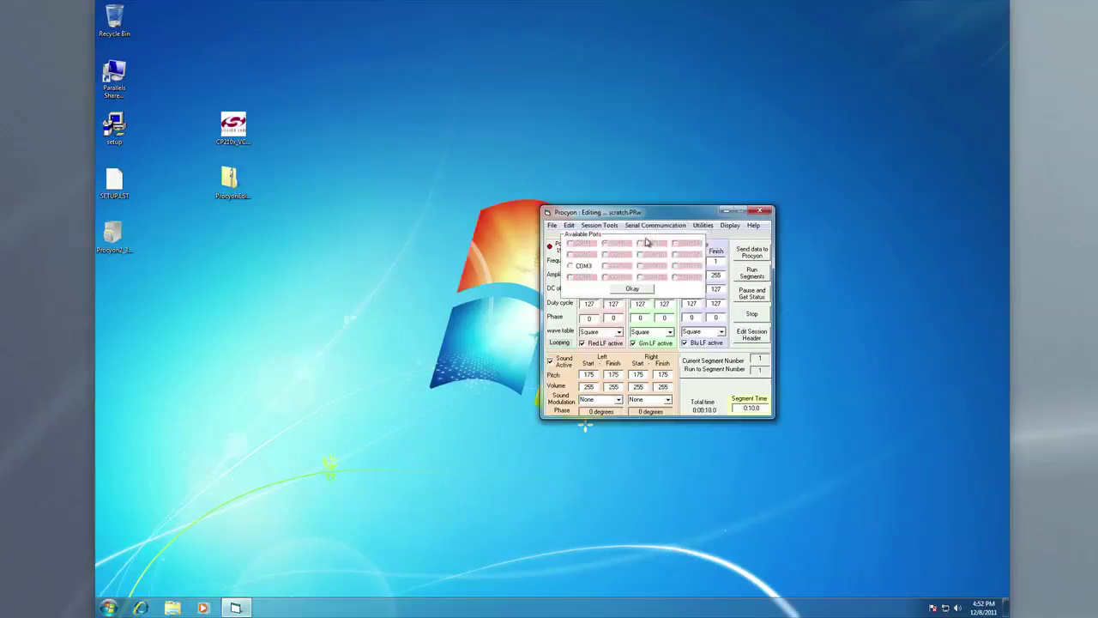
click(570, 266)
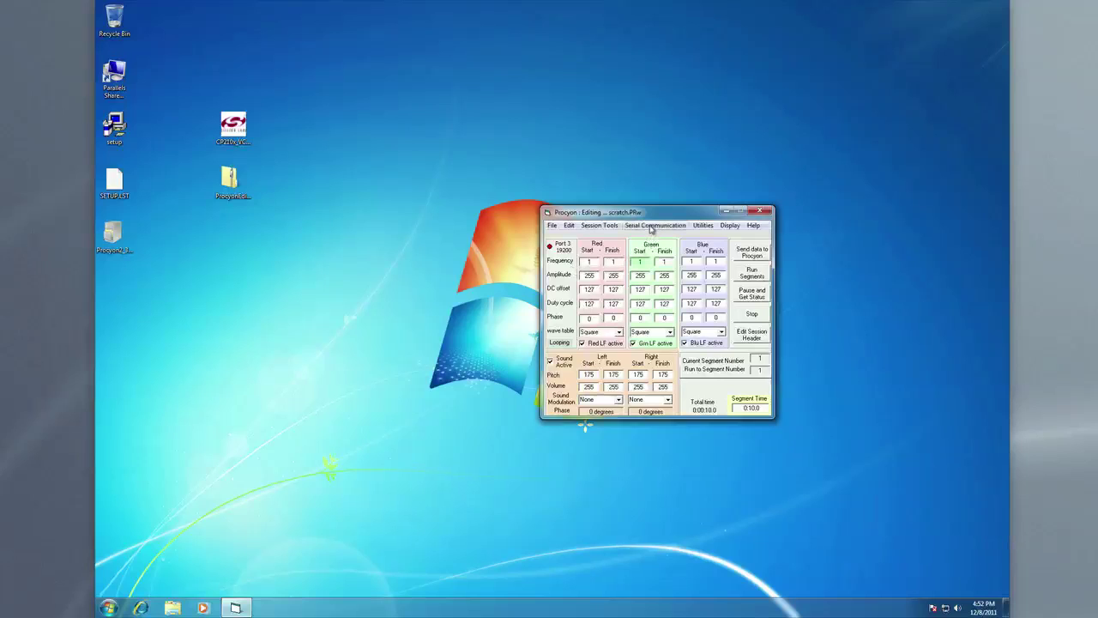
click(651, 225)
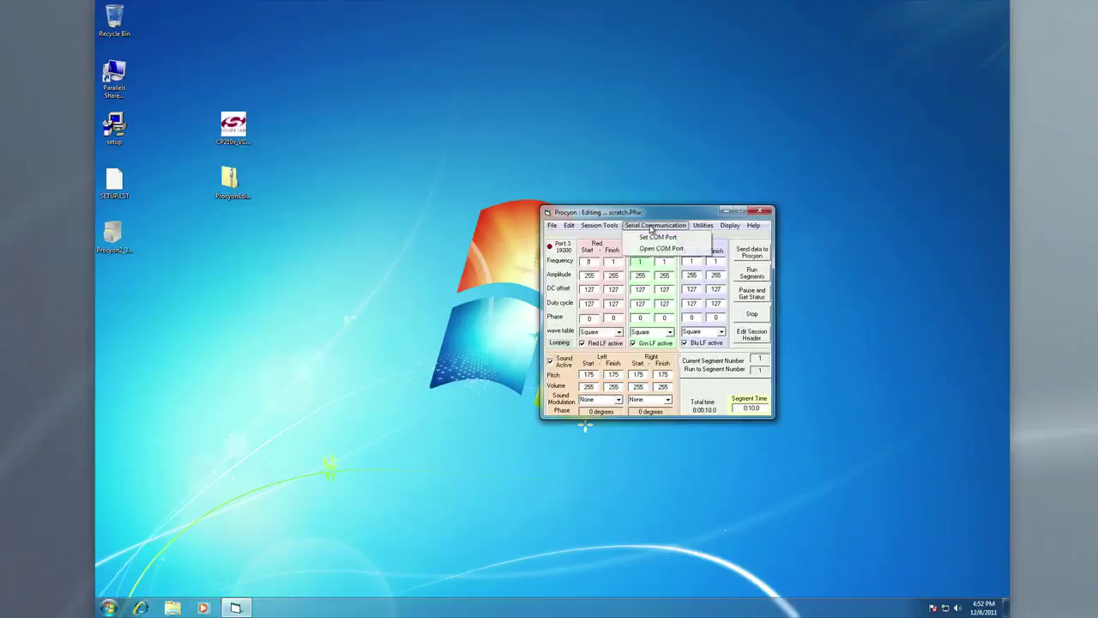
click(650, 248)
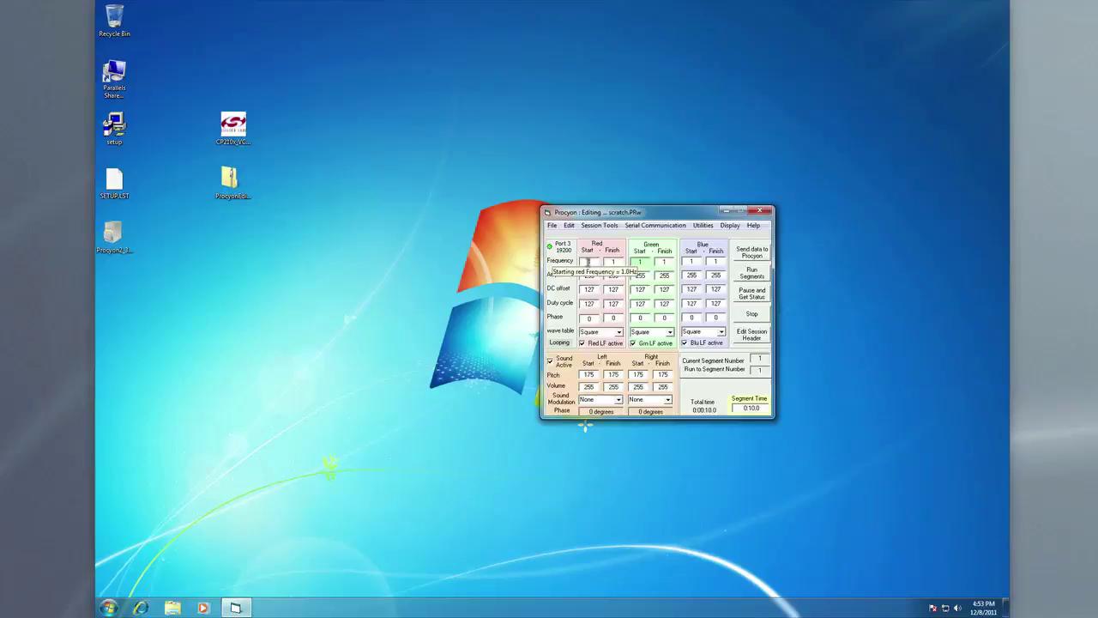
Delete the extracted setup, SETUP.LST and Procyon2_3_00 cabinet files from the desktop.
click(216, 249)
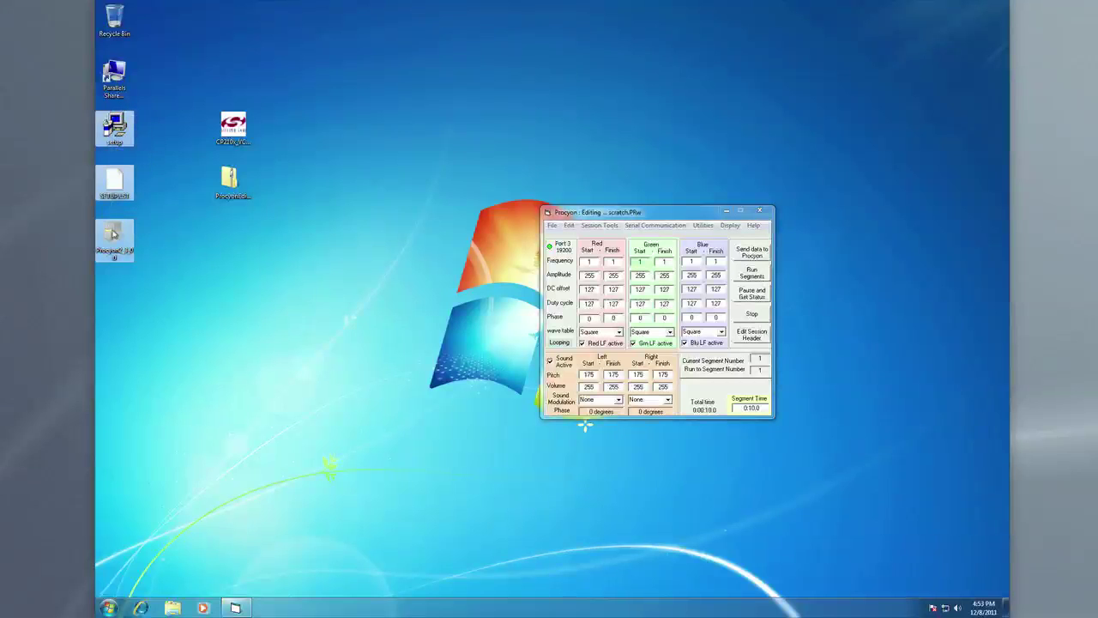
right_click(112, 233)
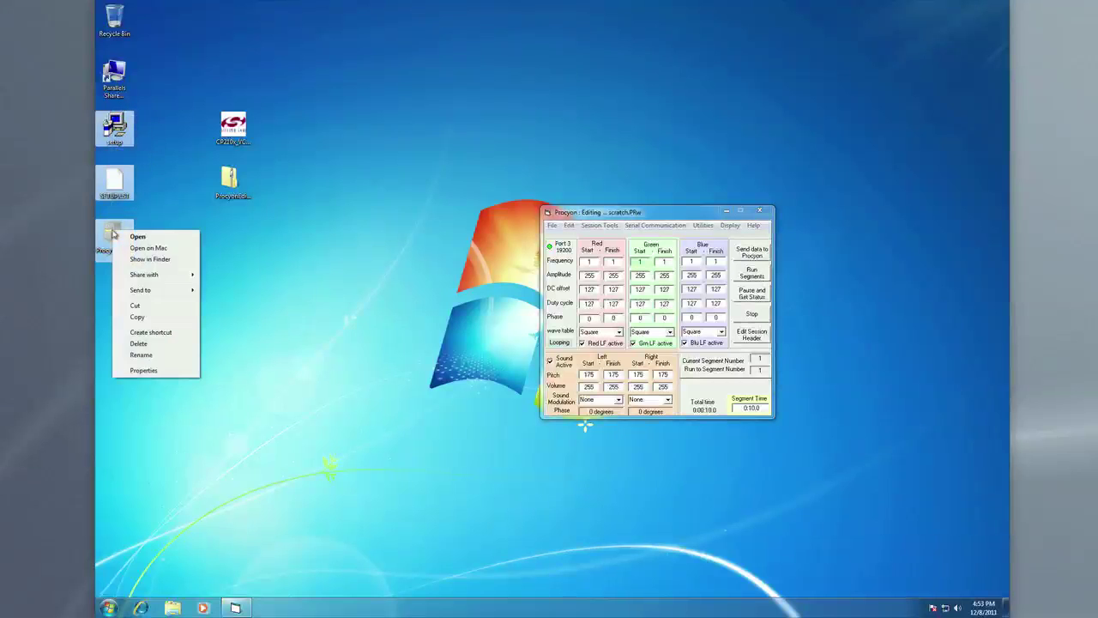
click(159, 345)
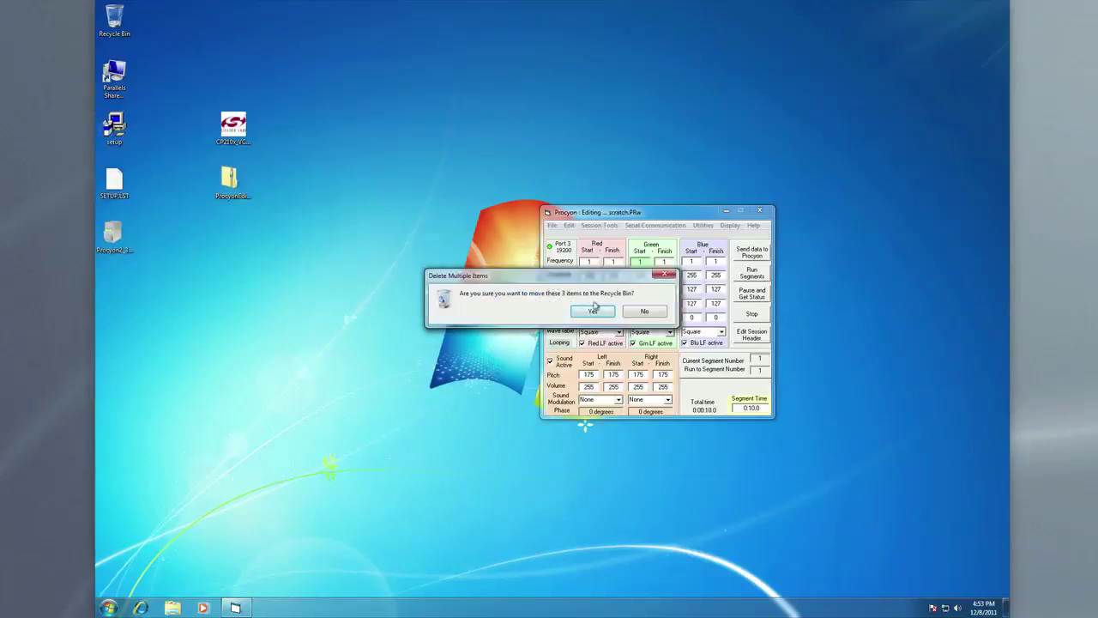
click(591, 310)
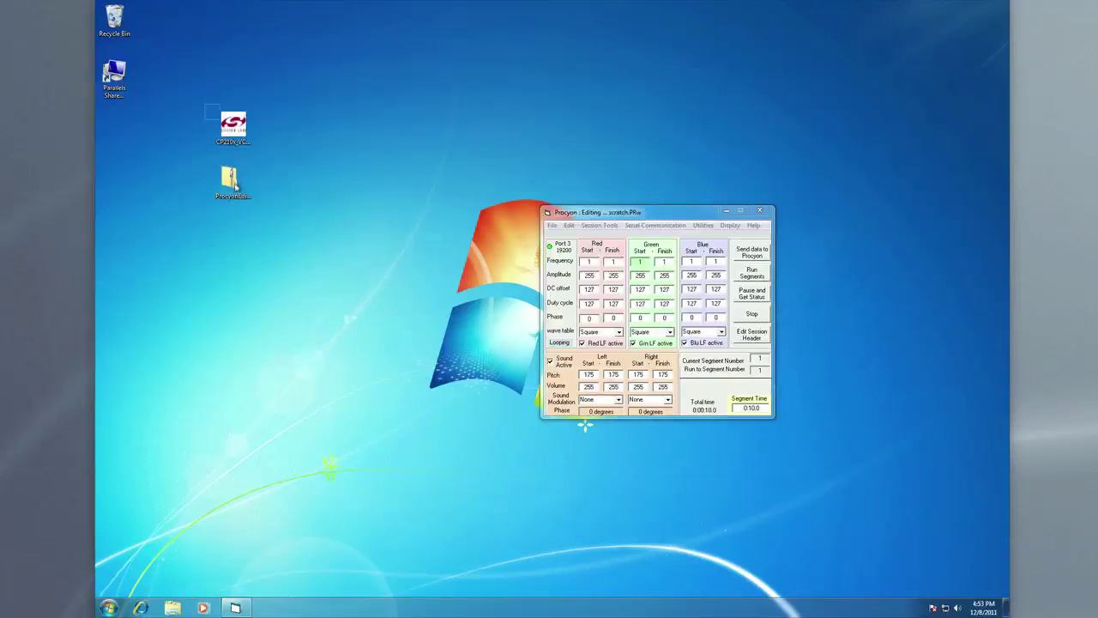
Select the CP210x driver installer and the ProcyonEditorOS_2_3_00 zip on the desktop.
drag(206, 108, 245, 185)
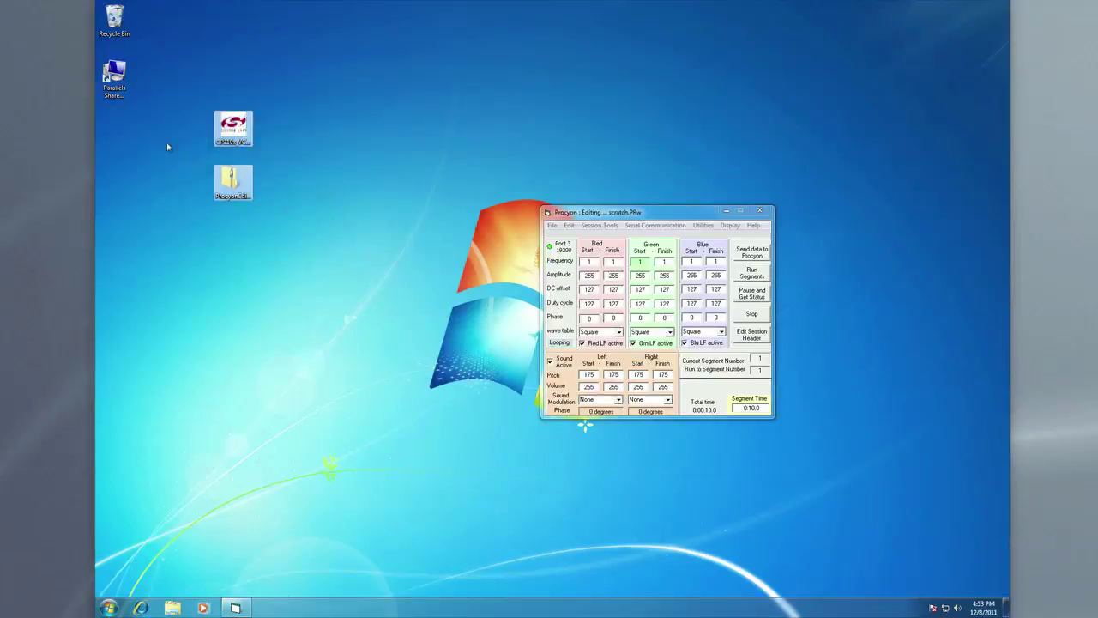